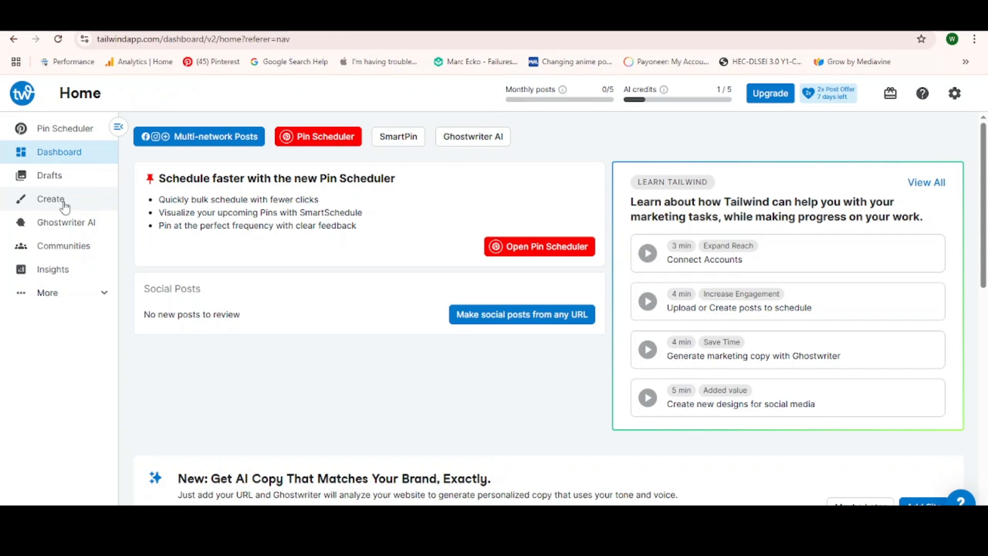
# - Open Tailwind's design creator, and copy the web address of the Good Housekeeping article on dreamy bedroom ideas
pyautogui.click(52, 199)
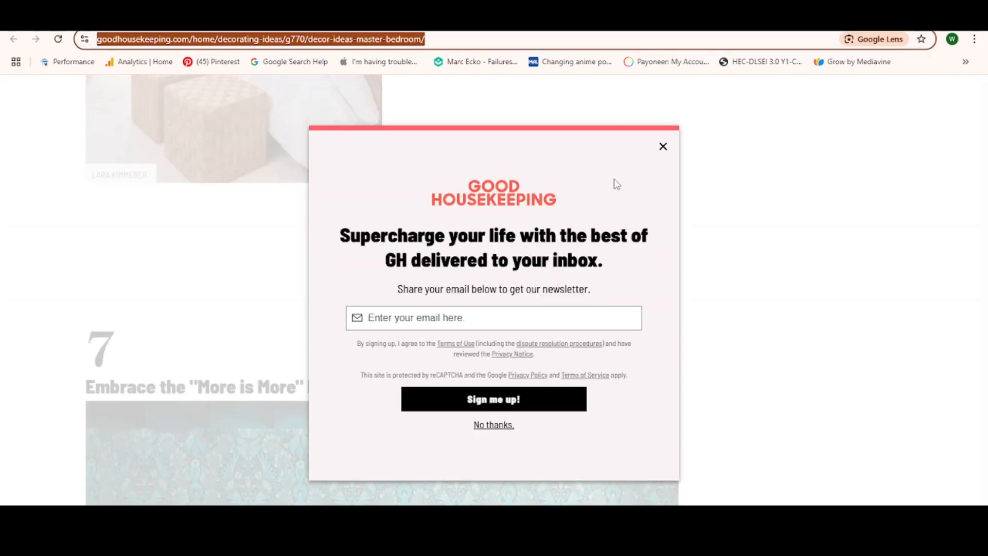
pyautogui.click(663, 147)
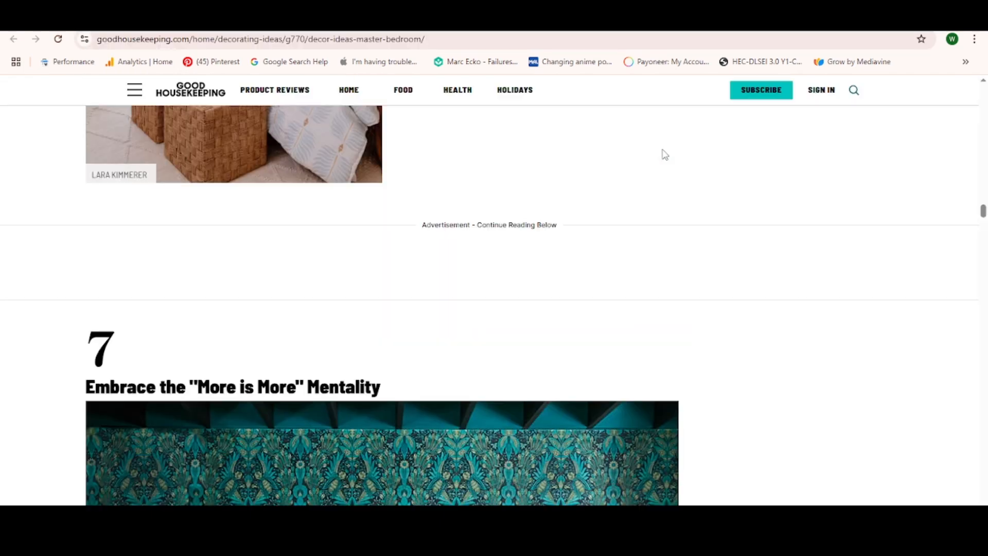
pyautogui.scroll(10, 520, 158)
pyautogui.scroll(10, 521, 158)
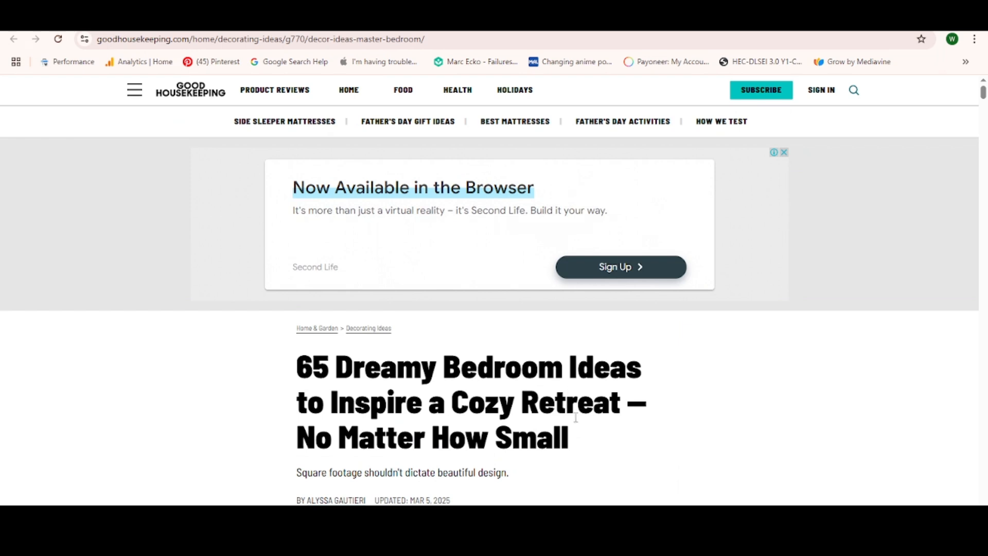
pyautogui.click(432, 42)
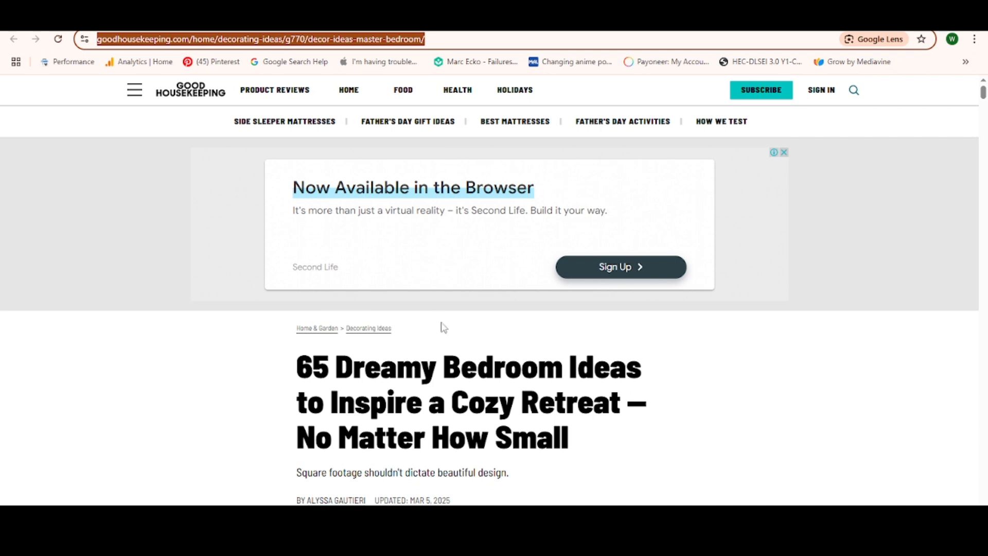
# - Switch back to Tailwind Create and load site photos from the copied Good Housekeeping article URL
pyautogui.click(247, 19)
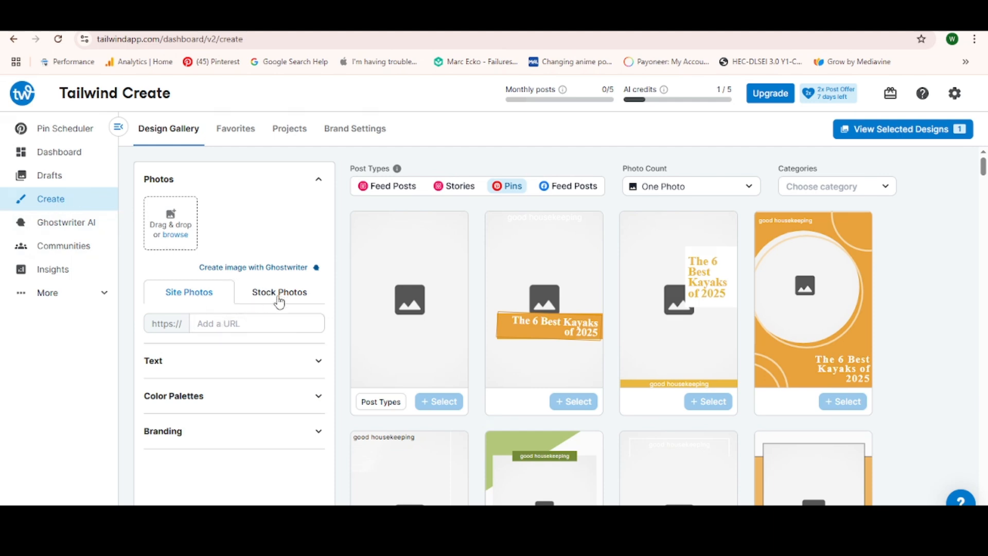
pyautogui.click(248, 320)
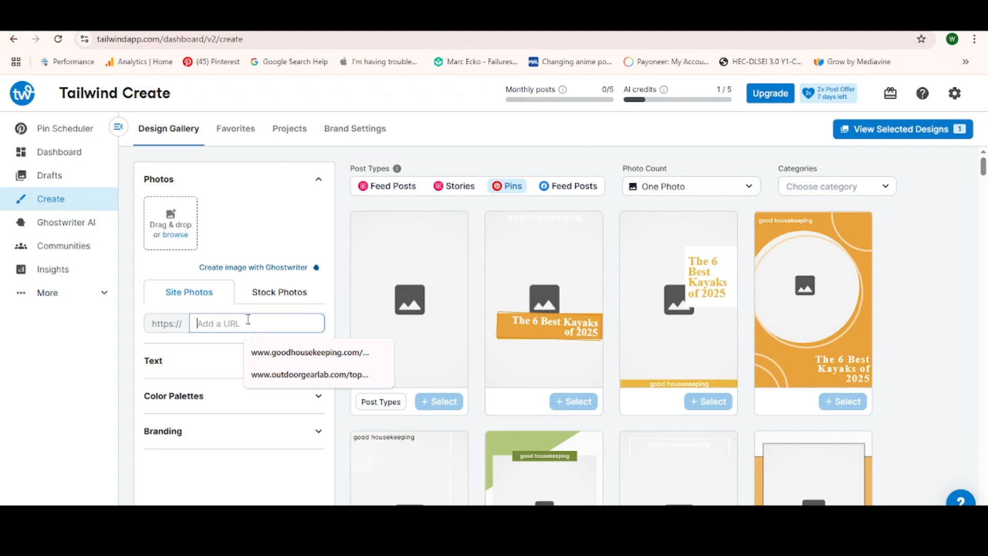
pyautogui.hotkey('ctrl', 'v')
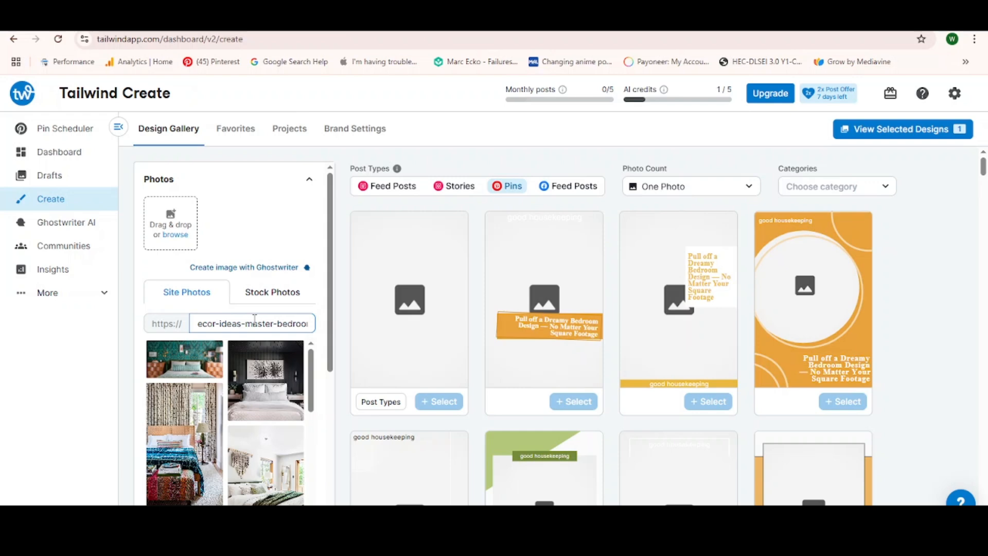
# - Filter the one-photo pin templates by the Blog post category under Content
pyautogui.moveTo(643, 349)
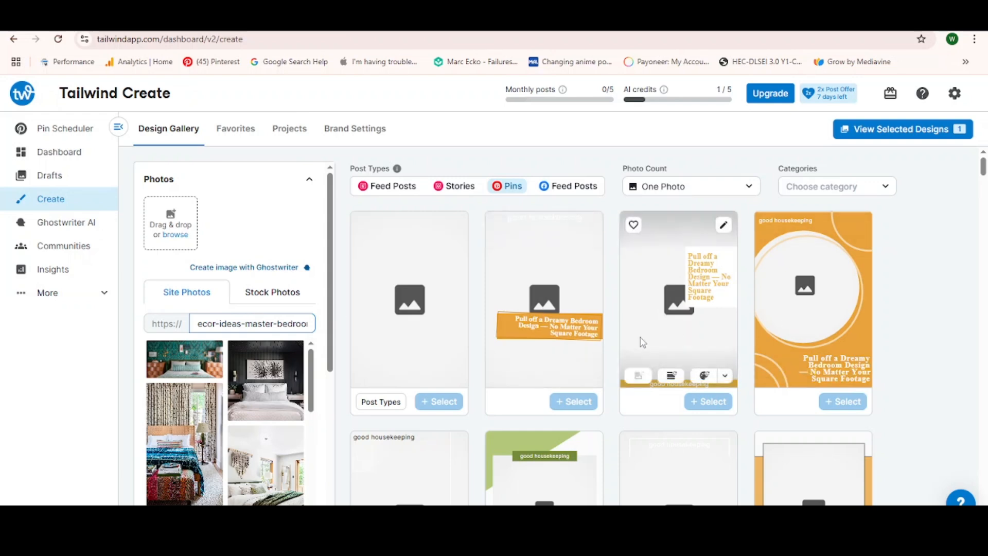
pyautogui.scroll(-2, 643, 343)
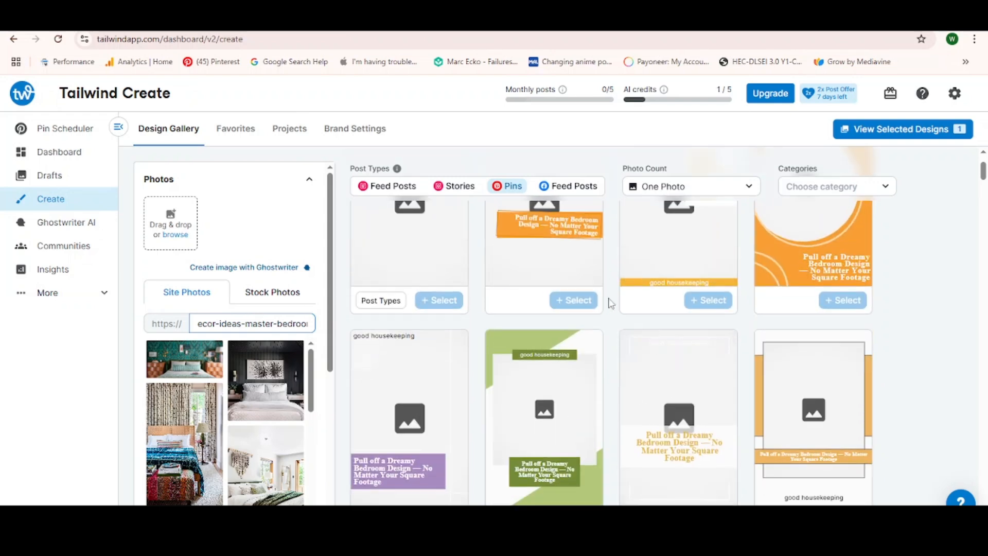
pyautogui.scroll(2, 610, 303)
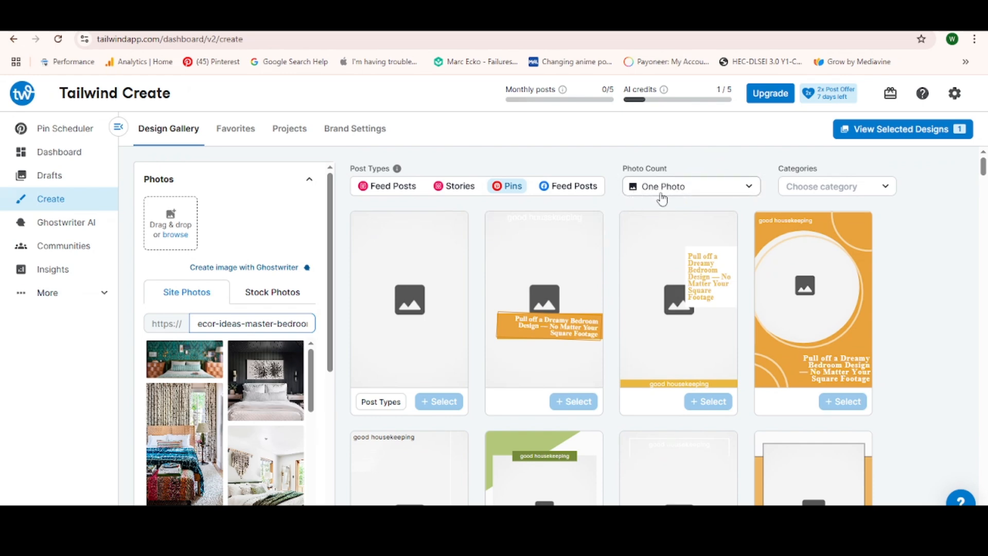
pyautogui.click(826, 187)
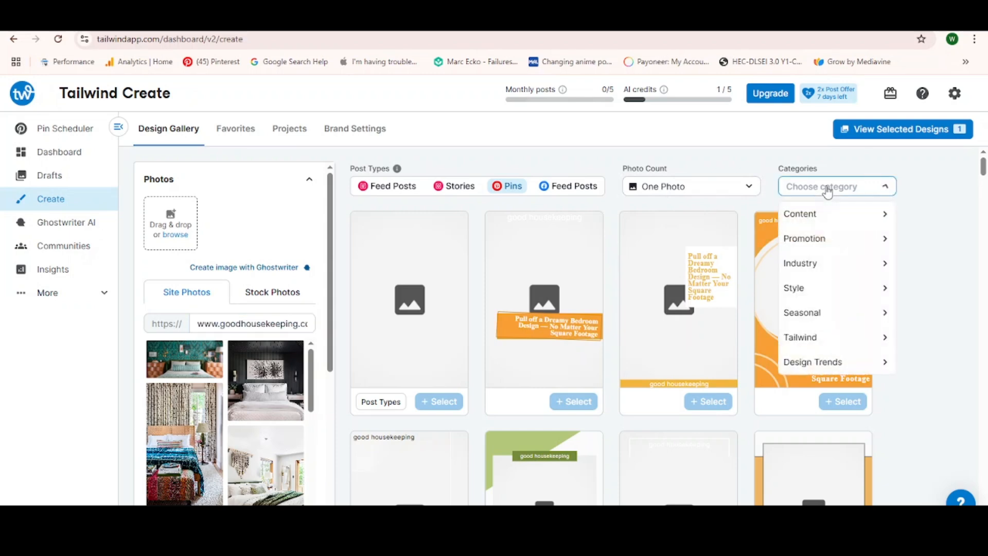
pyautogui.moveTo(815, 249)
pyautogui.moveTo(819, 222)
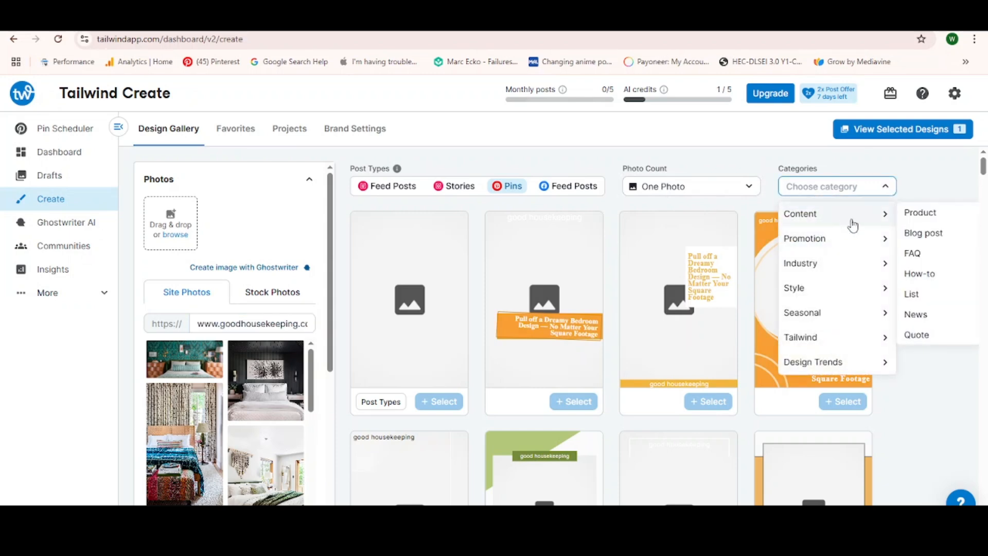
pyautogui.click(921, 234)
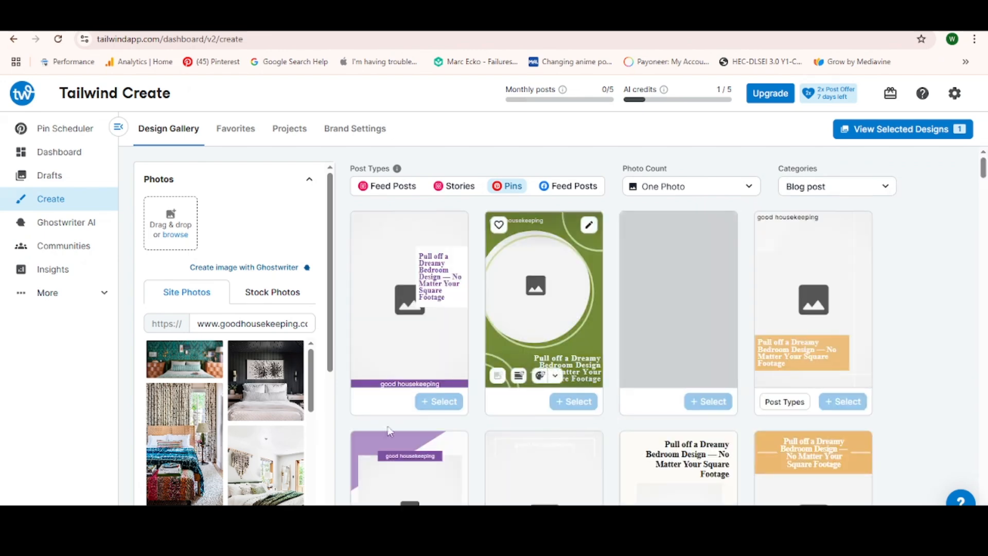
# - Examine the article's imported bedroom photos and the blog post pin templates, and open the stock photo search
pyautogui.scroll(-2, 216, 412)
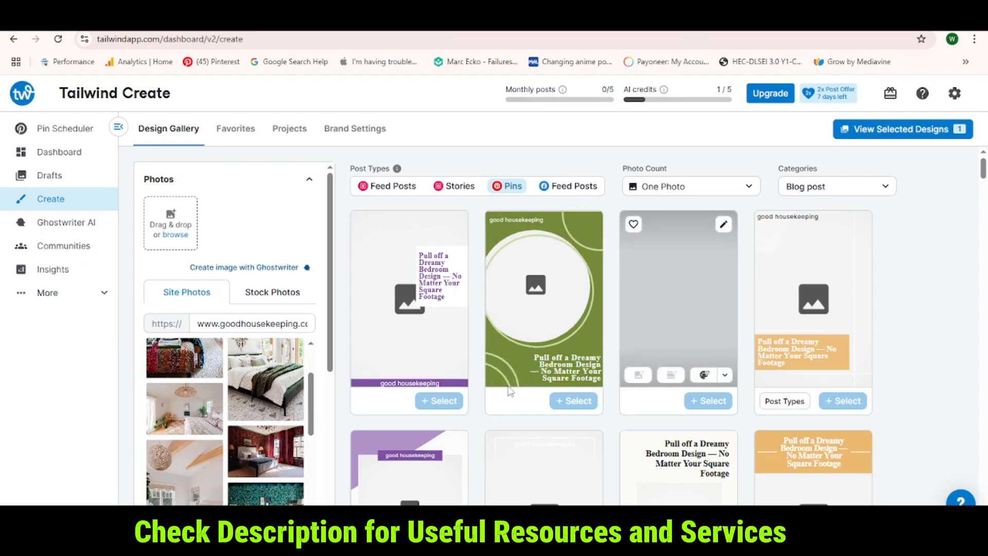
pyautogui.scroll(-2, 502, 315)
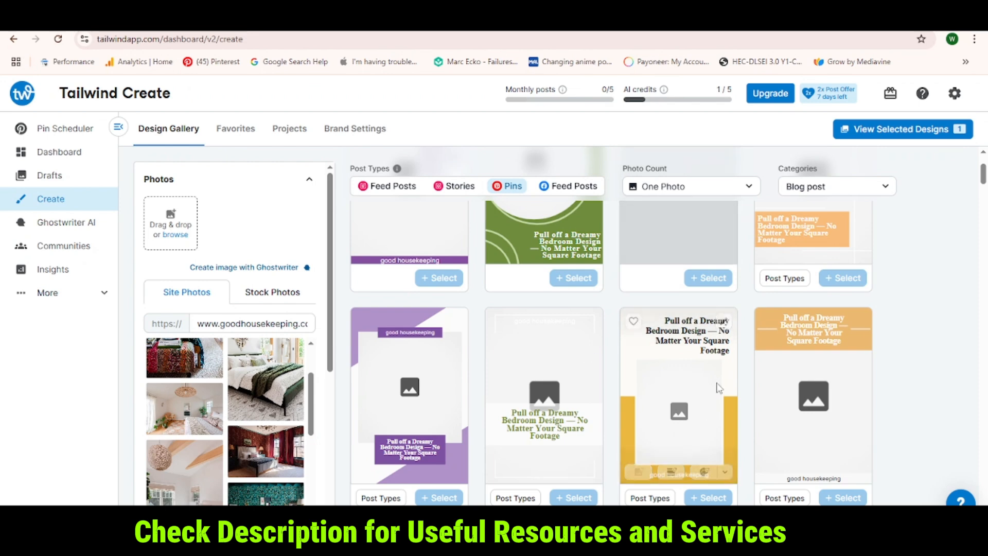
pyautogui.scroll(-1, 221, 468)
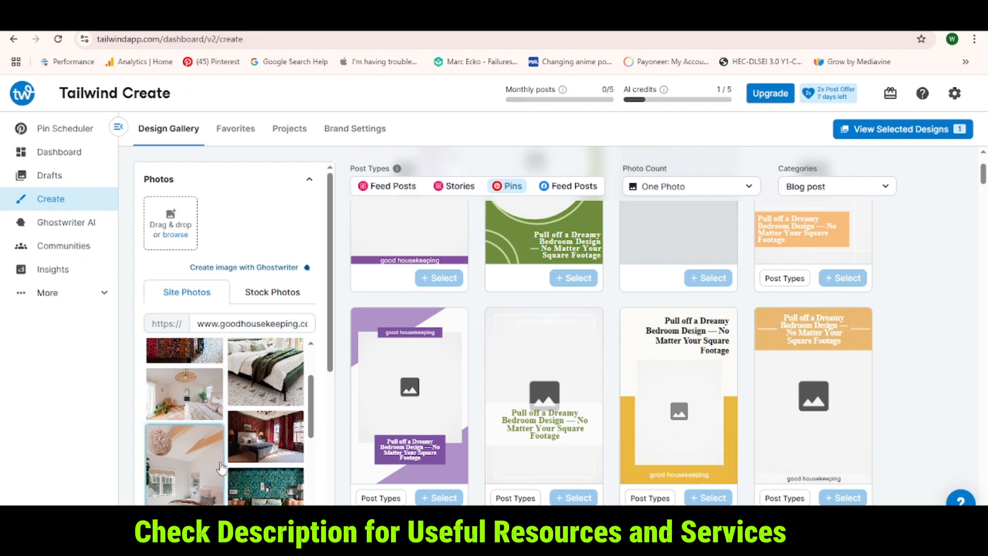
pyautogui.scroll(-5, 221, 467)
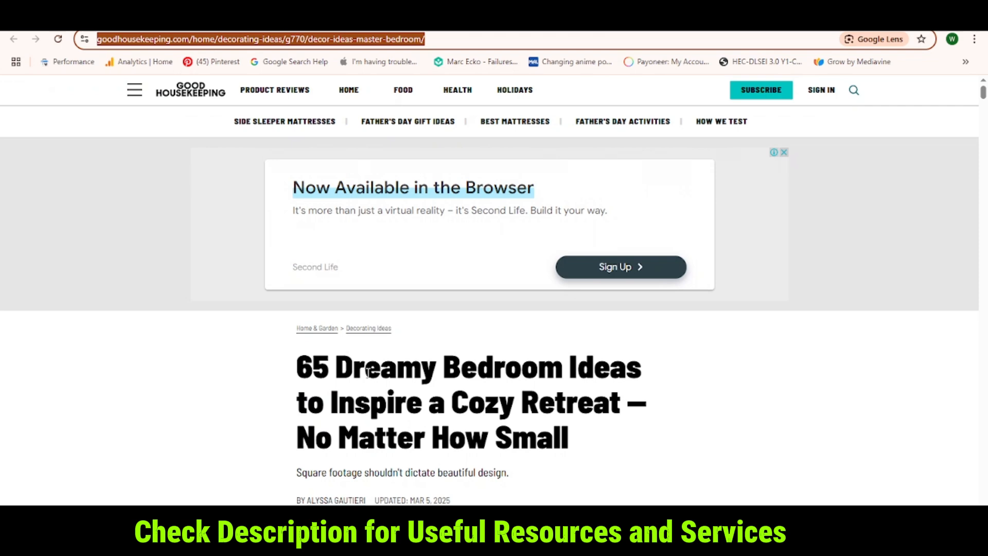
pyautogui.scroll(-6, 368, 373)
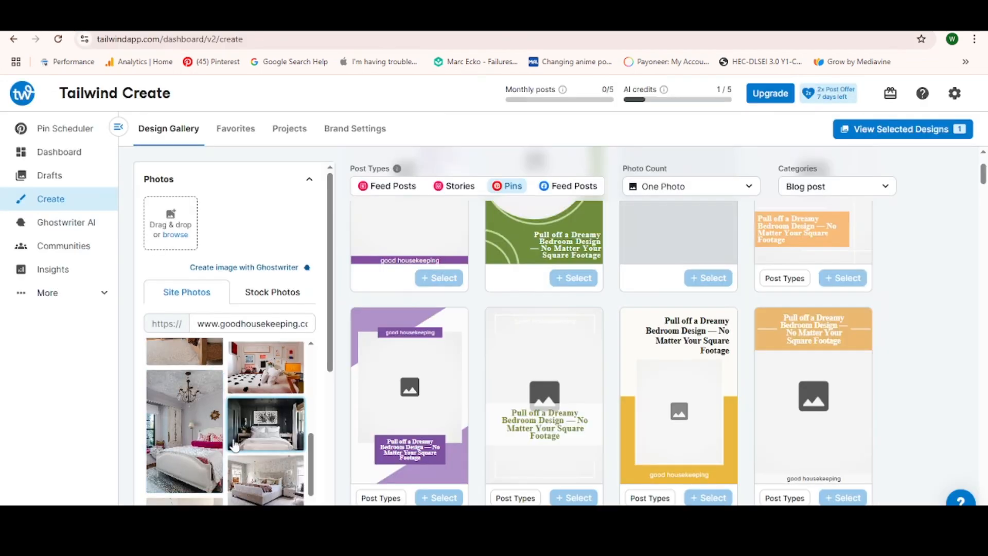
pyautogui.scroll(-2, 234, 447)
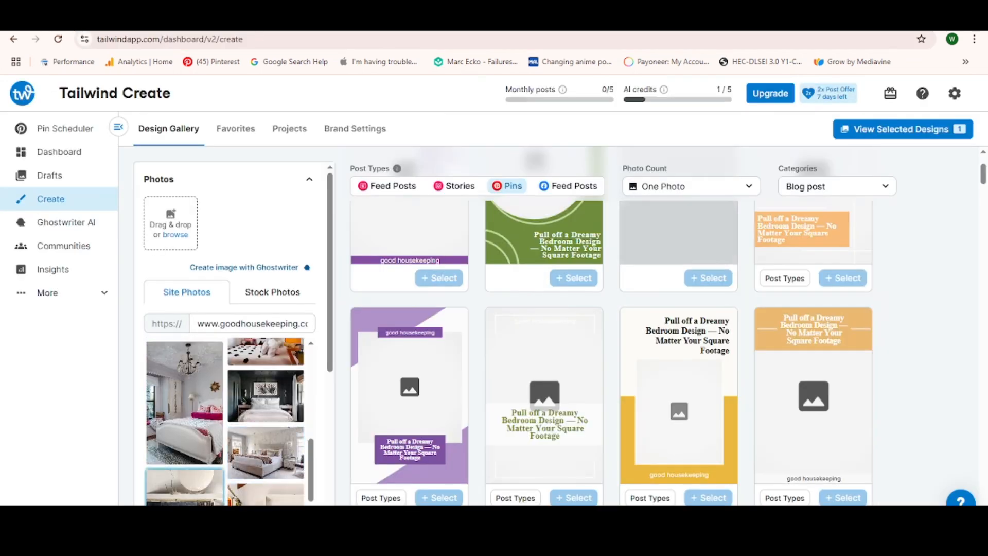
pyautogui.scroll(-3, 247, 392)
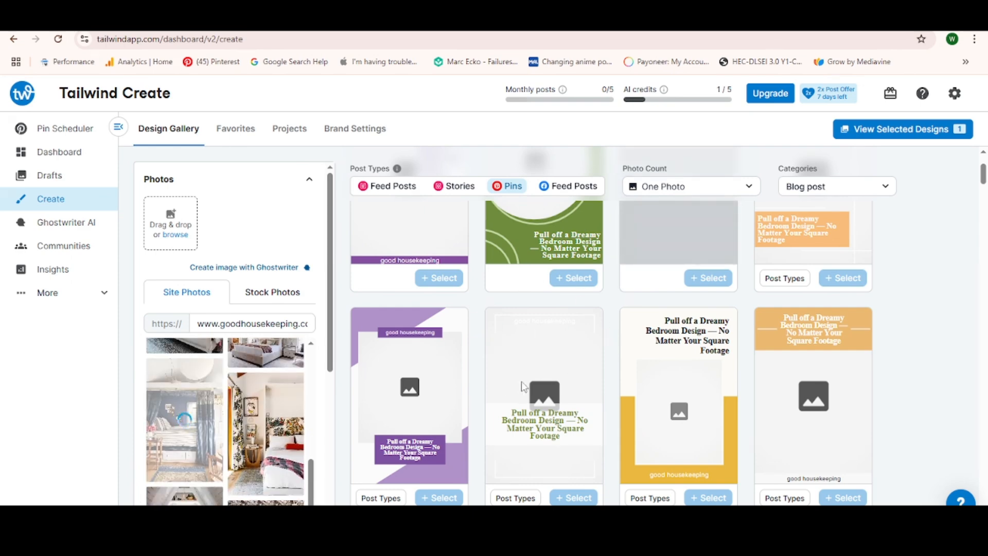
pyautogui.scroll(3, 309, 216)
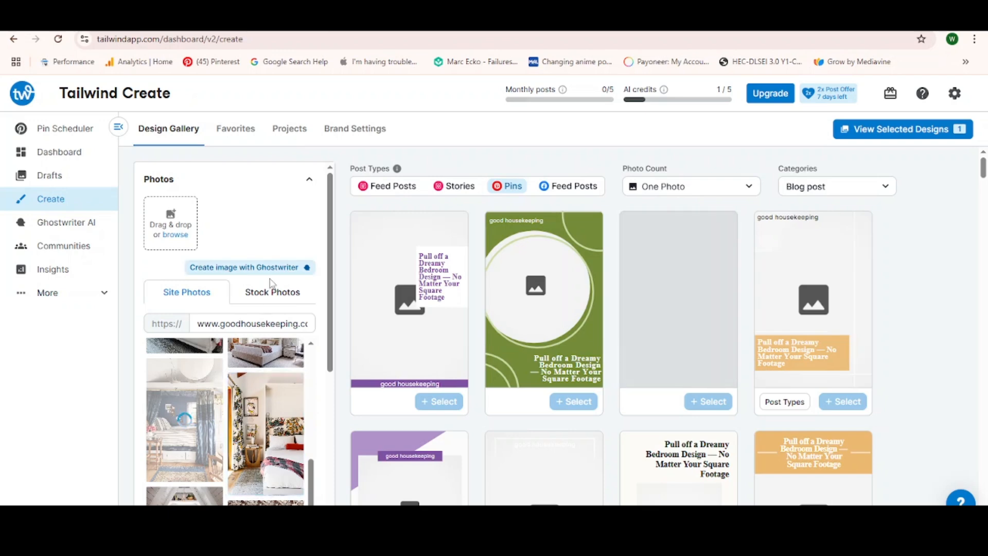
pyautogui.click(265, 298)
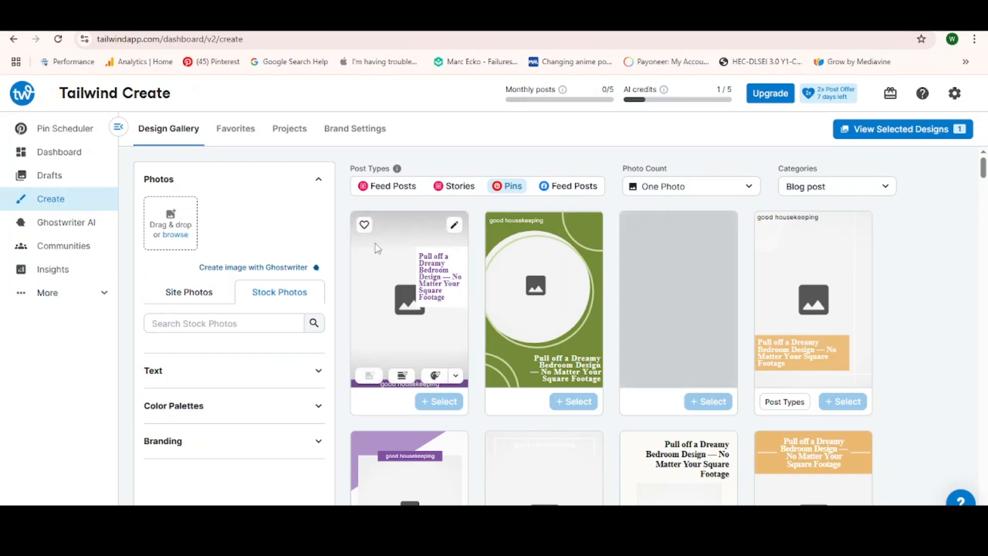
# - Set the title text font of the pin designs to Alfa Slab One
pyautogui.click(319, 374)
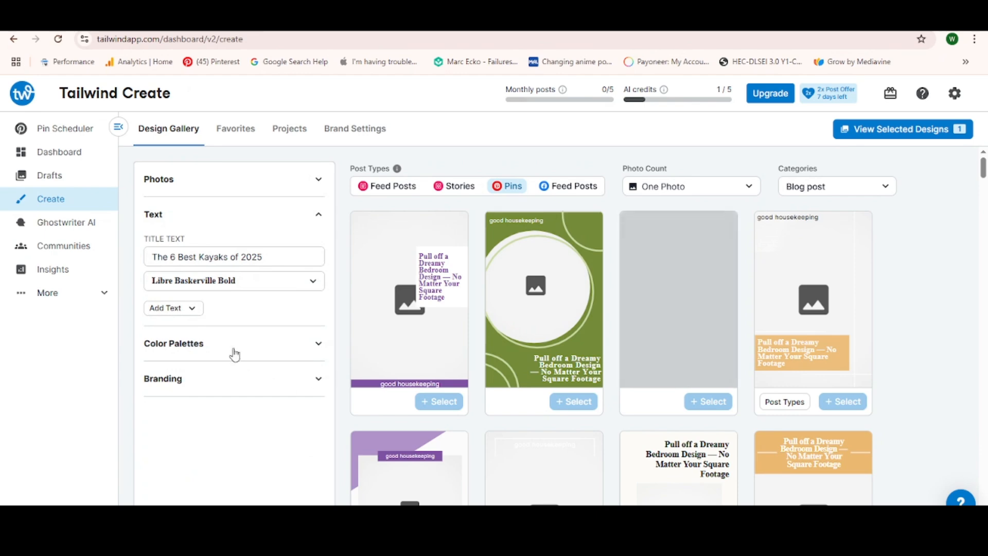
pyautogui.click(281, 292)
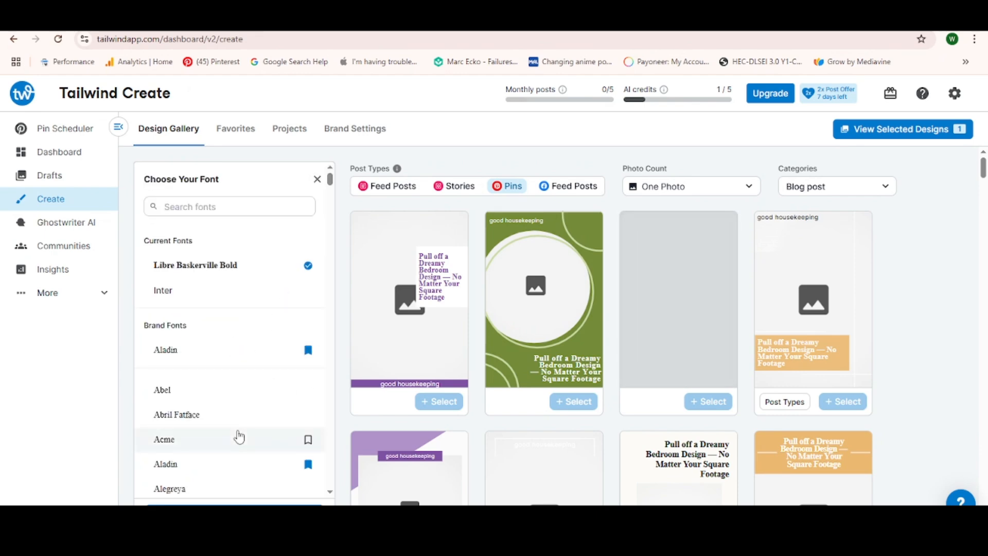
pyautogui.scroll(-3, 235, 345)
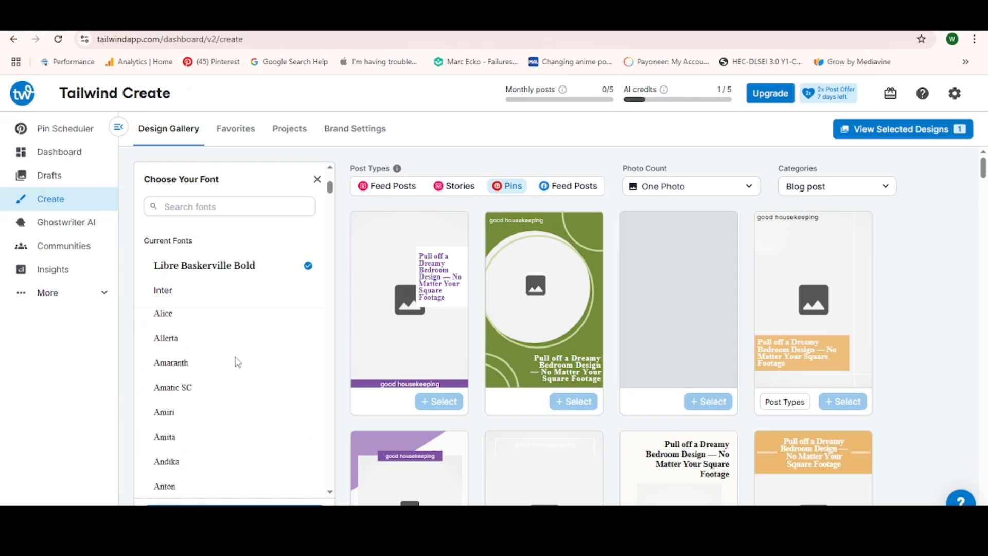
pyautogui.scroll(3, 226, 391)
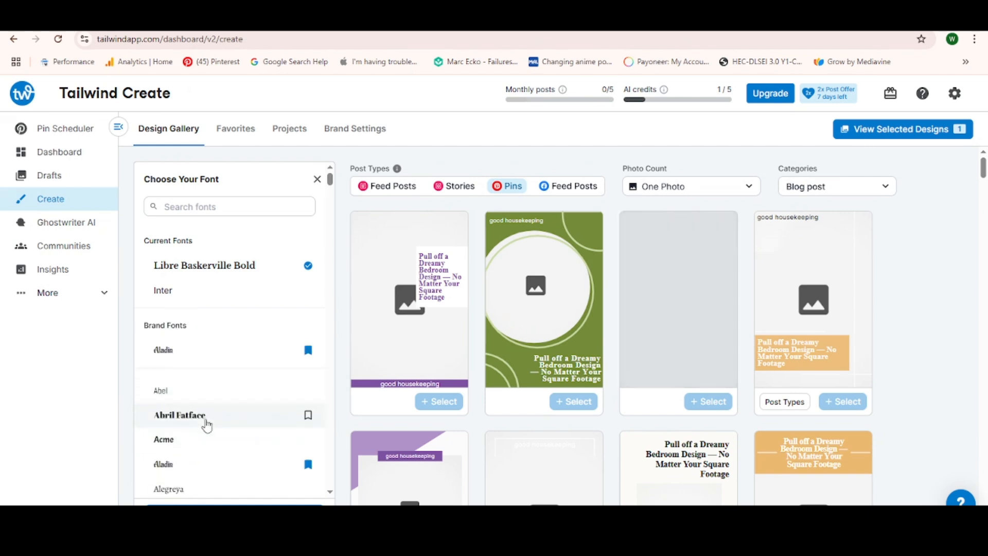
pyautogui.scroll(-2, 205, 420)
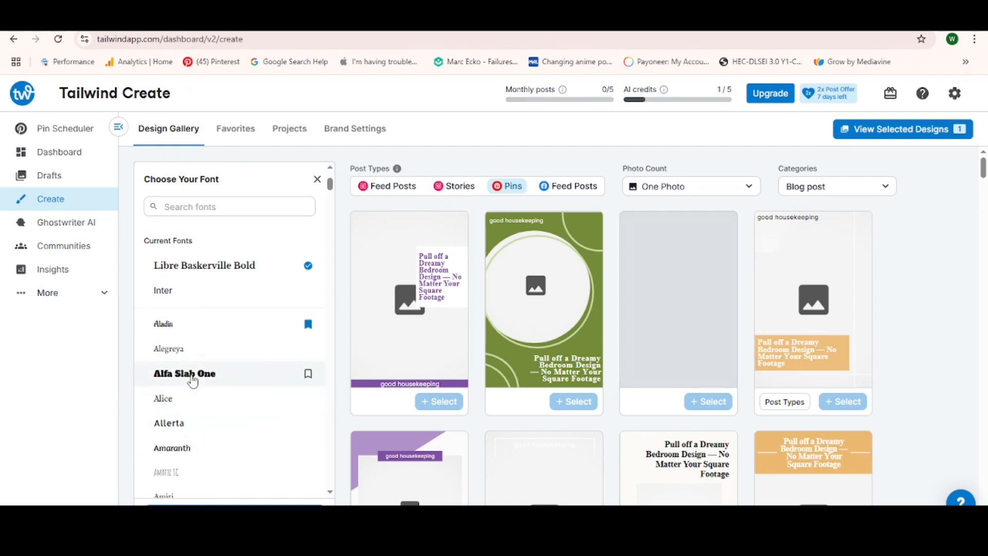
pyautogui.click(275, 378)
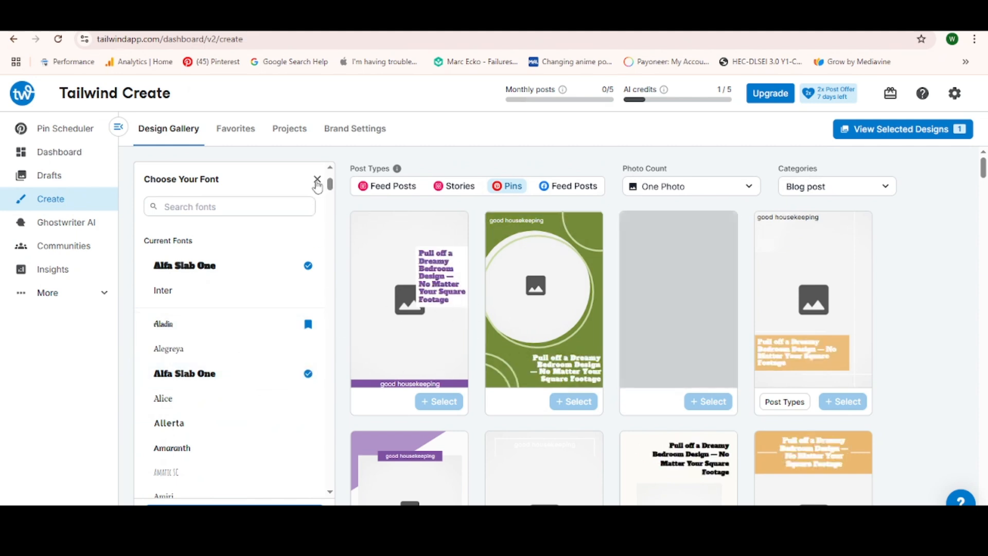
pyautogui.click(317, 182)
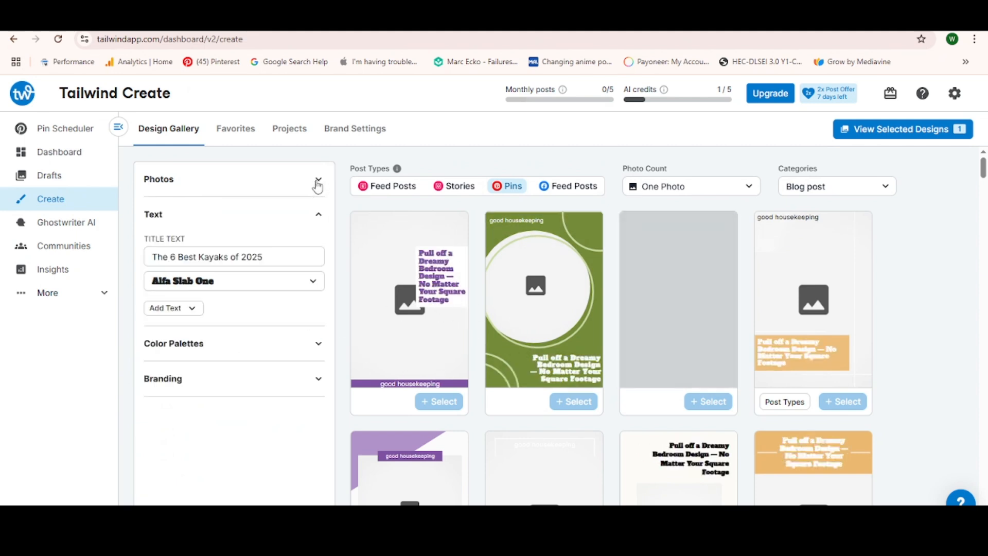
# - Apply the Electricity color palette from the Seasonal, Summer group to the pin designs
pyautogui.click(318, 346)
pyautogui.click(289, 287)
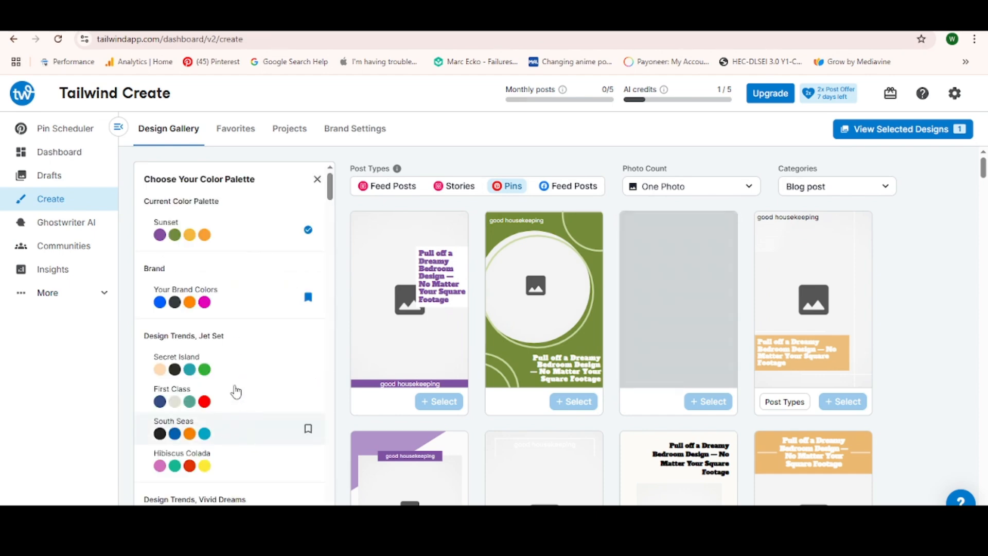
pyautogui.scroll(-10, 235, 391)
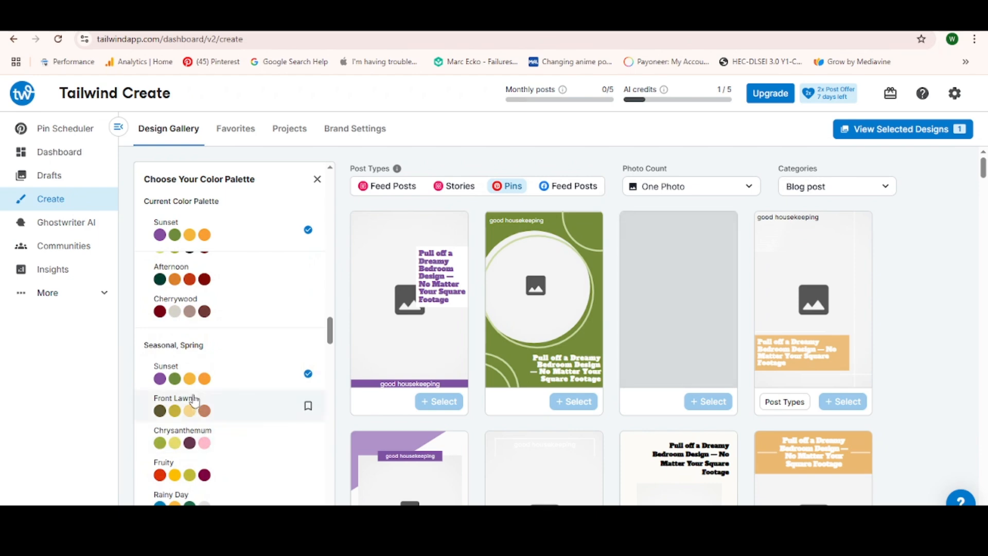
pyautogui.scroll(-5, 194, 379)
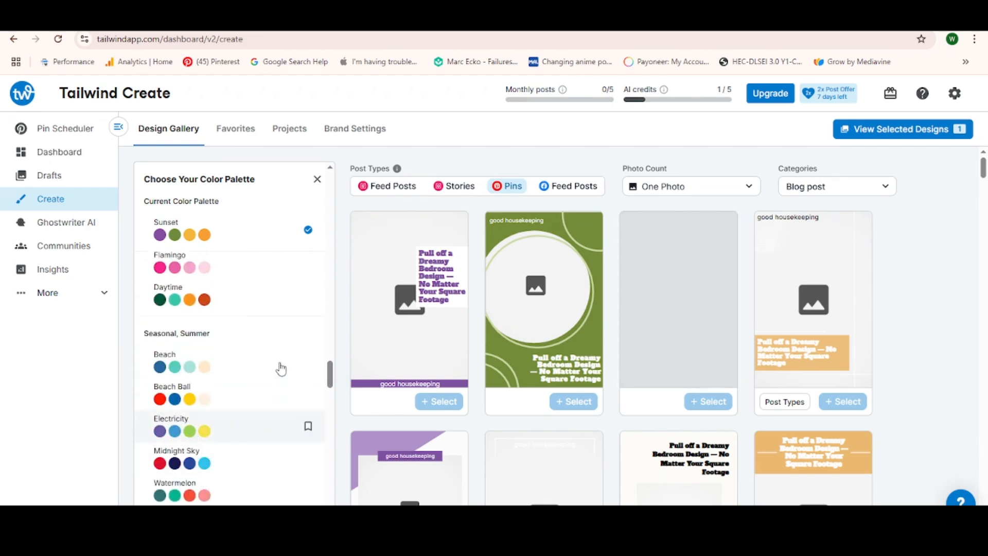
pyautogui.click(275, 444)
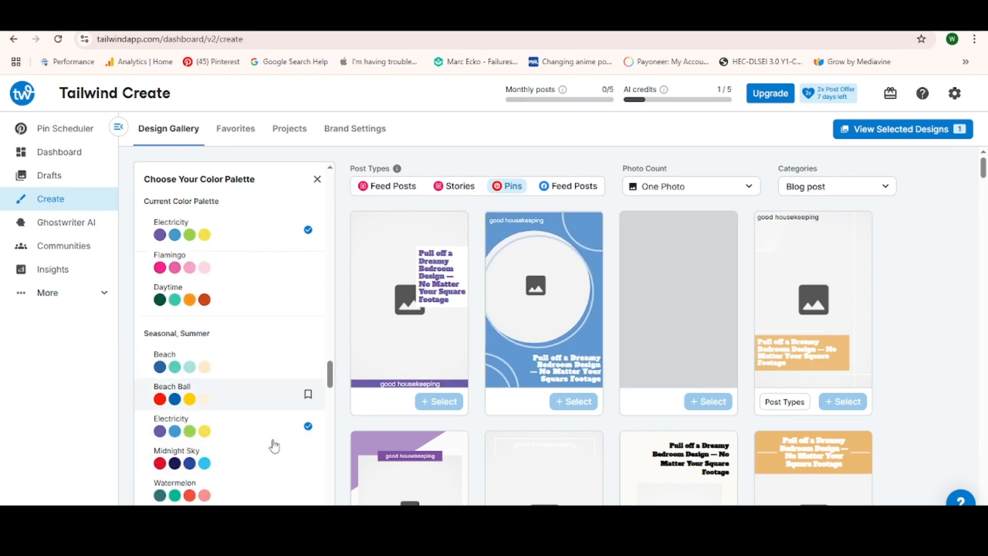
pyautogui.click(316, 180)
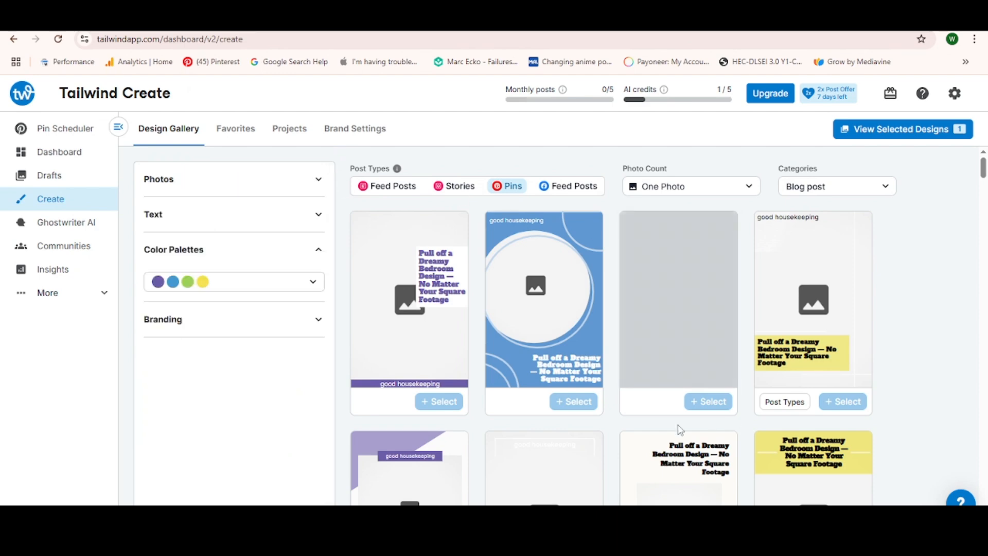
# - Set the branding of the pin designs to Website or Brand Name, using good housekeeping
pyautogui.click(316, 323)
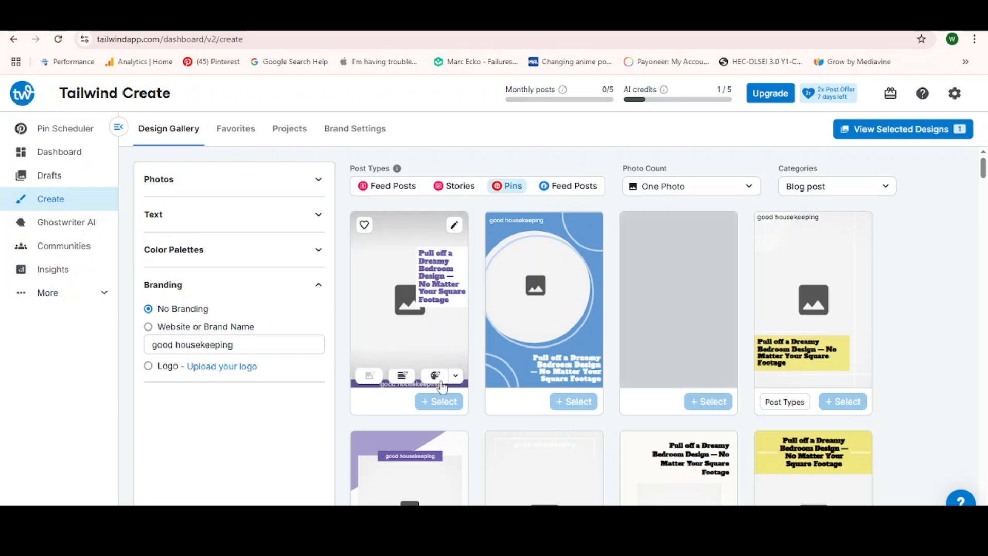
pyautogui.click(148, 327)
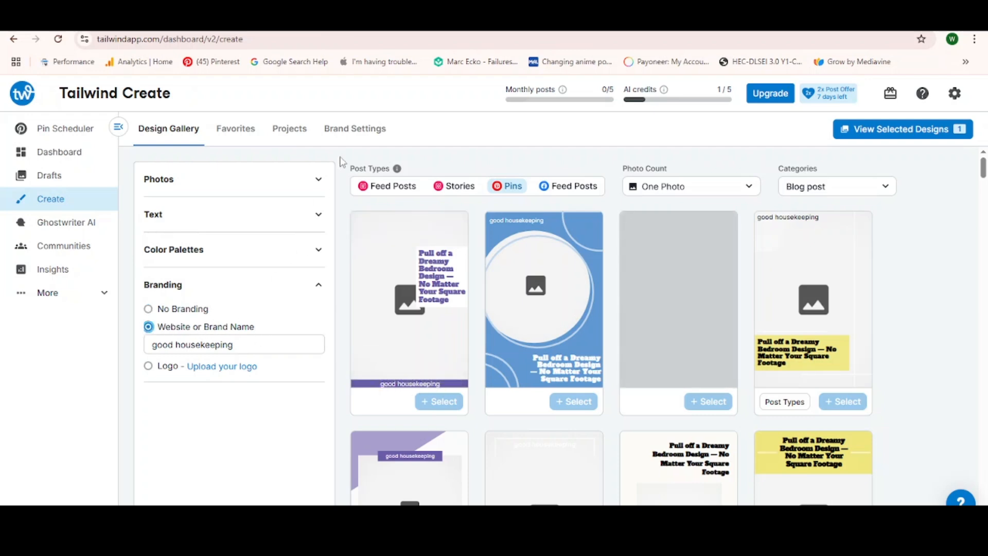
# - Try to add the dark-walled bedroom photo with tree artwork from the article's site photos to the pin designs
pyautogui.click(319, 179)
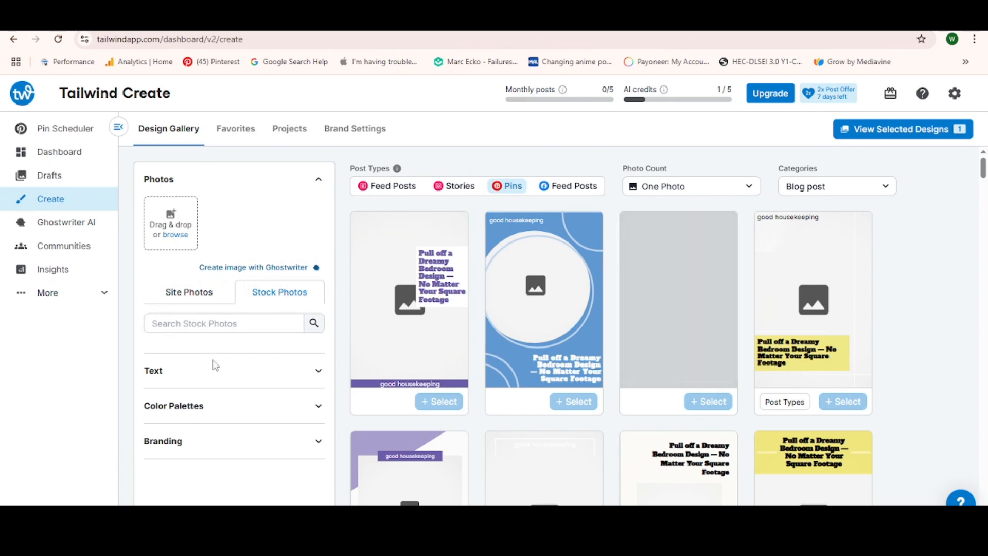
pyautogui.click(191, 300)
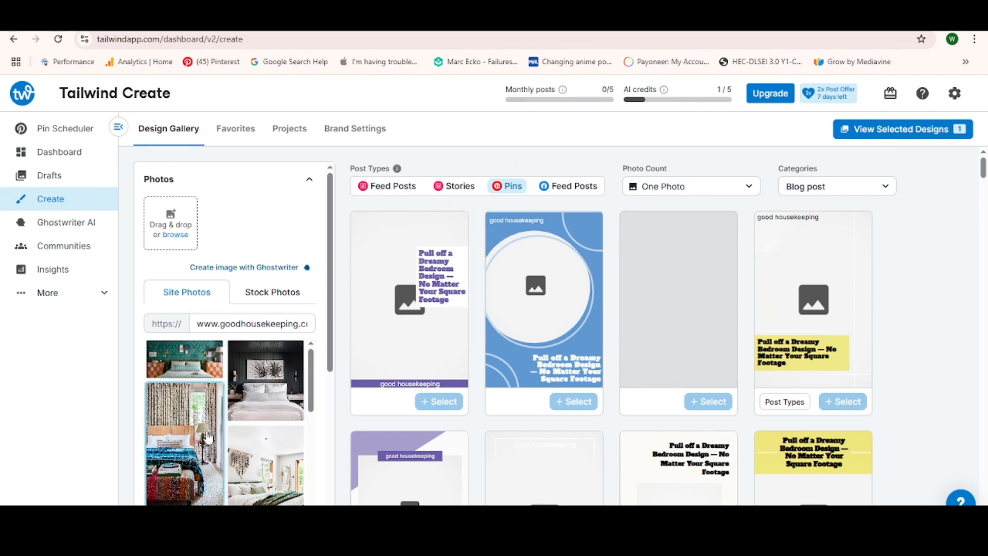
pyautogui.click(264, 387)
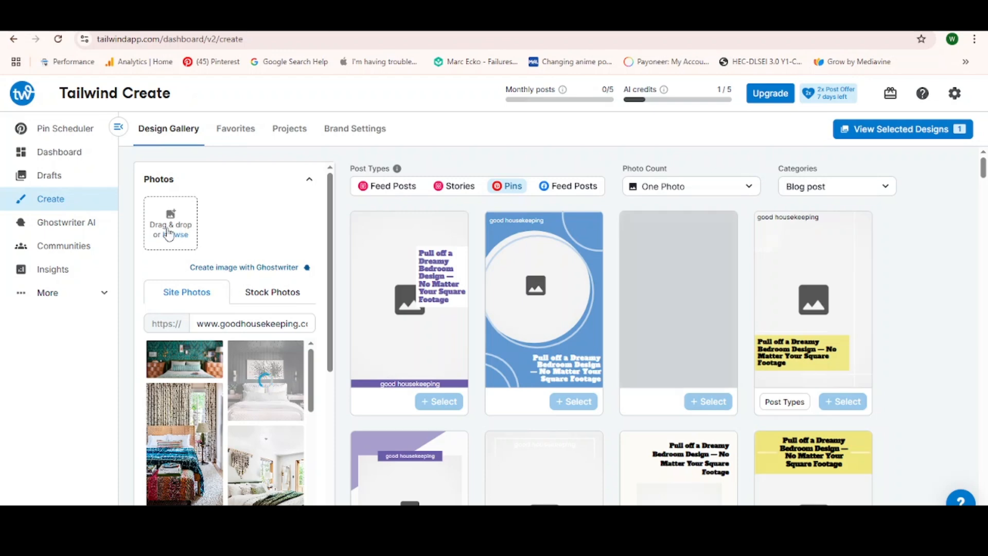
# - Search the stock photos for home decor and apply the photo with the grey sofa and wooden tables to the designs
pyautogui.click(270, 297)
pyautogui.click(221, 324)
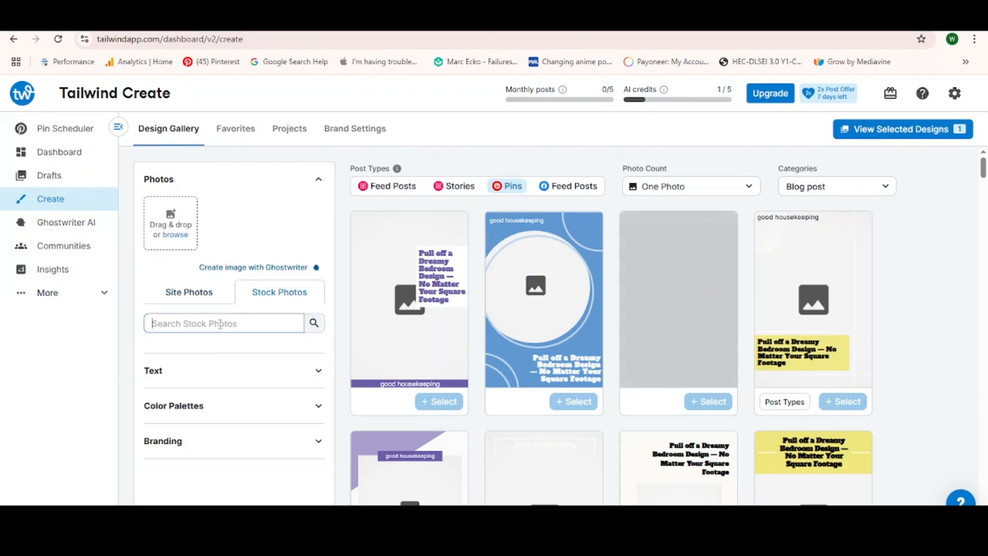
pyautogui.write('home ')
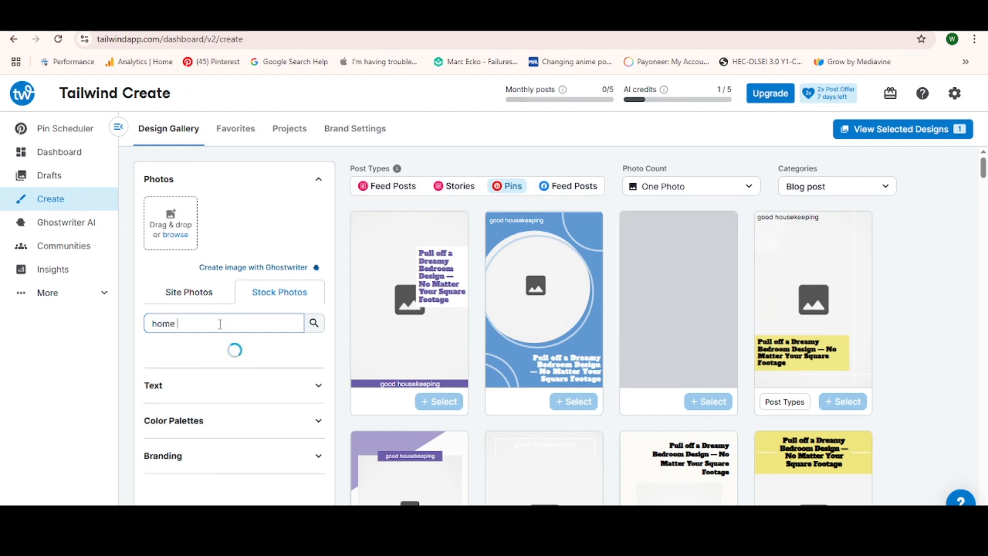
pyautogui.write('decor')
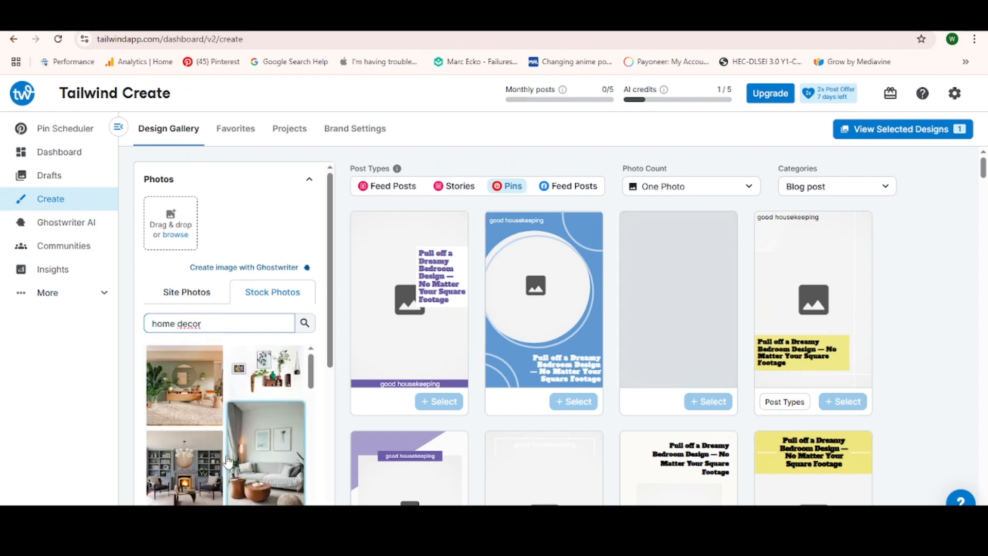
pyautogui.click(251, 473)
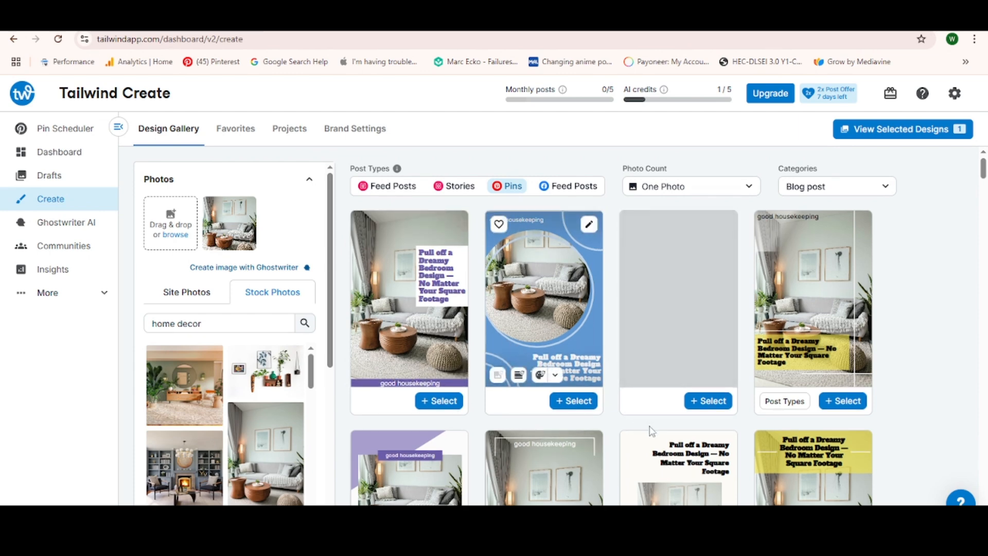
# - Select the pin design with the yellow title band, review the selected designs and deselect the kayak pin
pyautogui.scroll(-3, 651, 430)
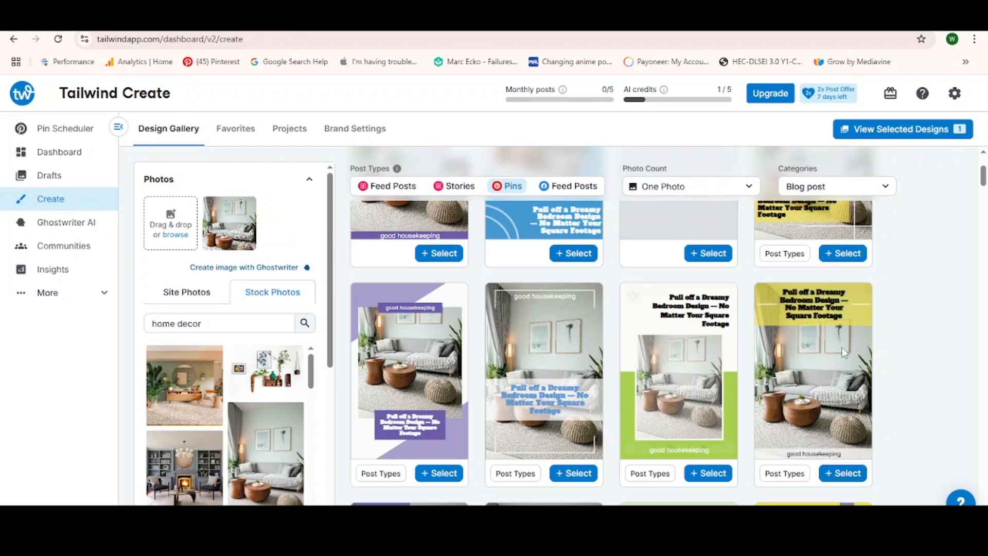
pyautogui.click(843, 478)
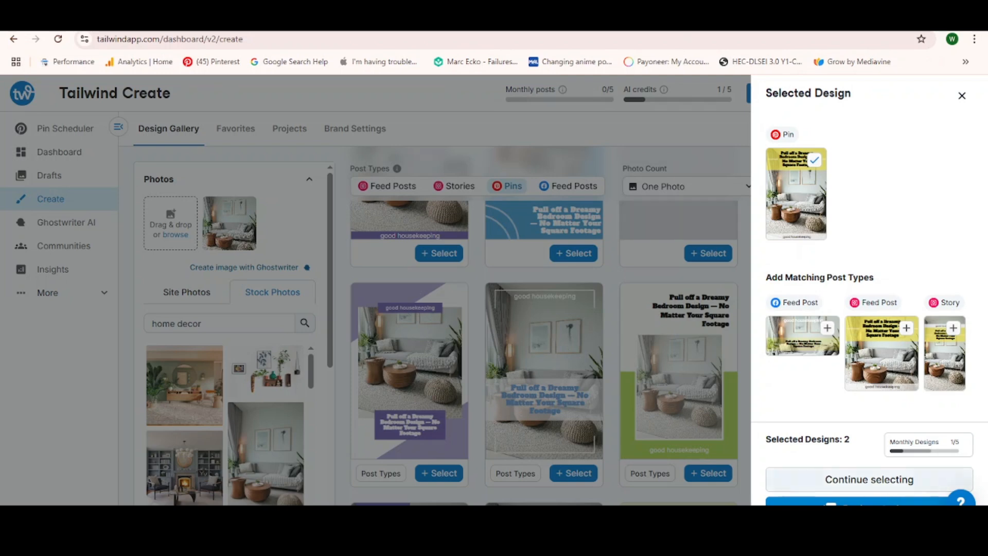
pyautogui.click(870, 479)
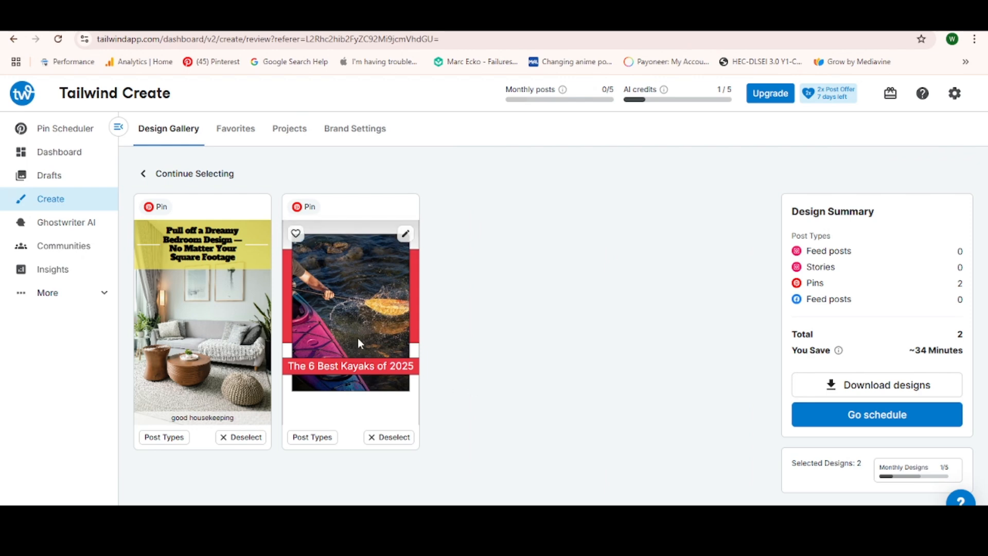
pyautogui.click(382, 441)
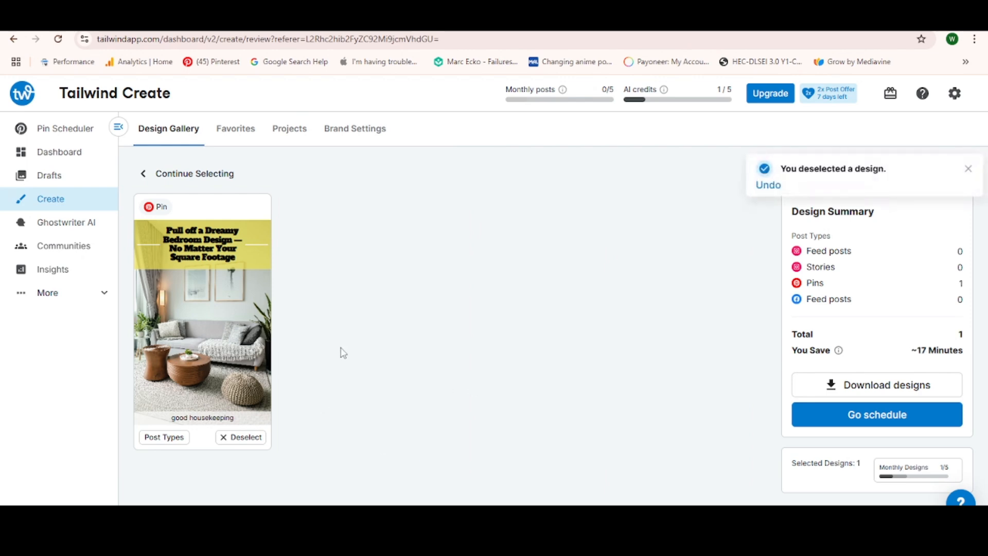
# - Send the bedroom pin to scheduling and confirm the connected Pinterest account for it
pyautogui.click(860, 417)
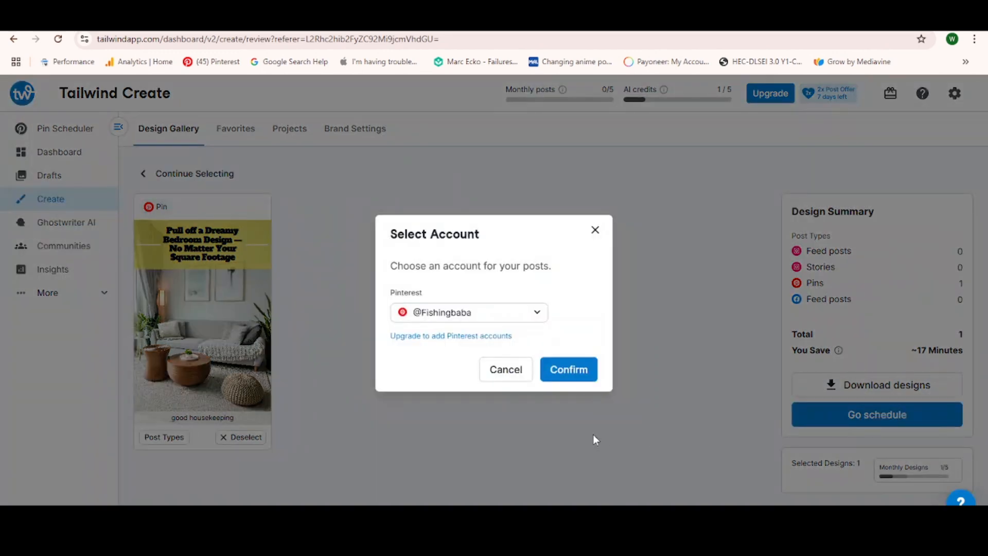
pyautogui.click(538, 315)
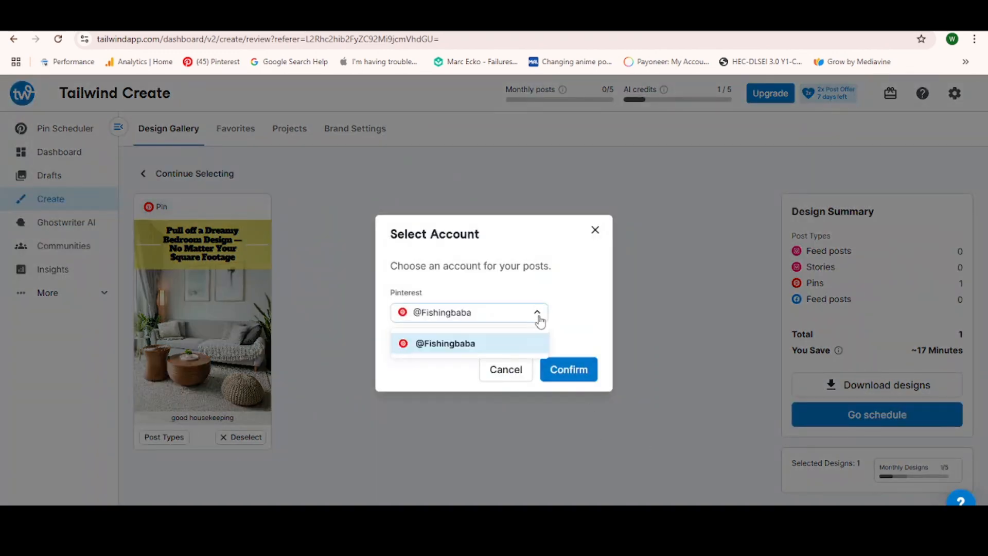
pyautogui.click(509, 349)
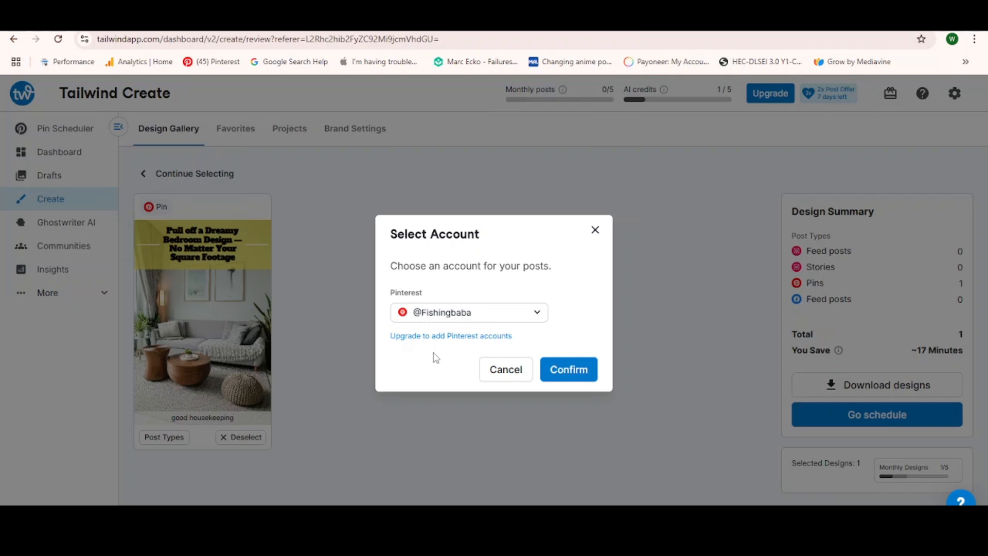
pyautogui.click(572, 370)
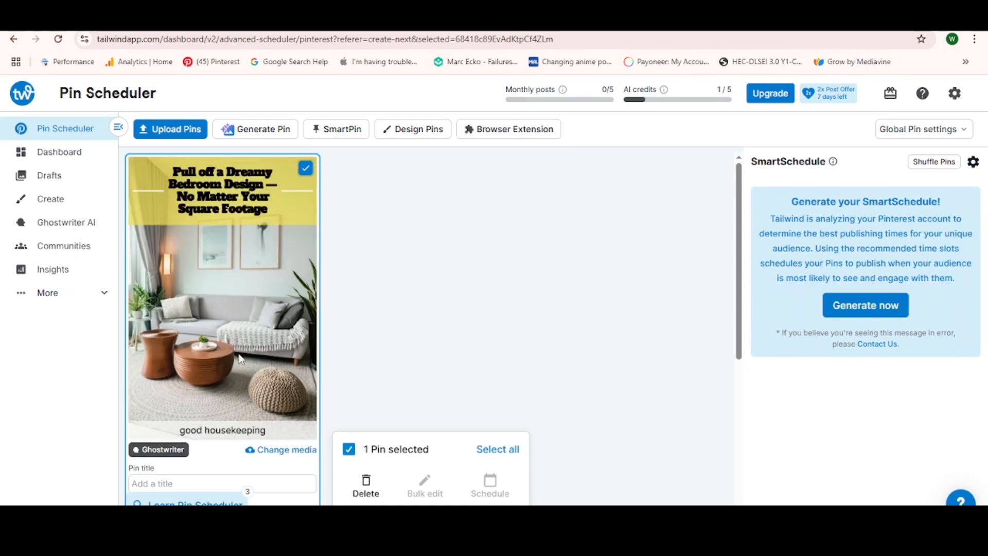
# - Open Ghostwriter for the pin and set what the post is about to Informational content
pyautogui.scroll(-2, 239, 355)
pyautogui.scroll(2, 284, 326)
pyautogui.scroll(-2, 285, 330)
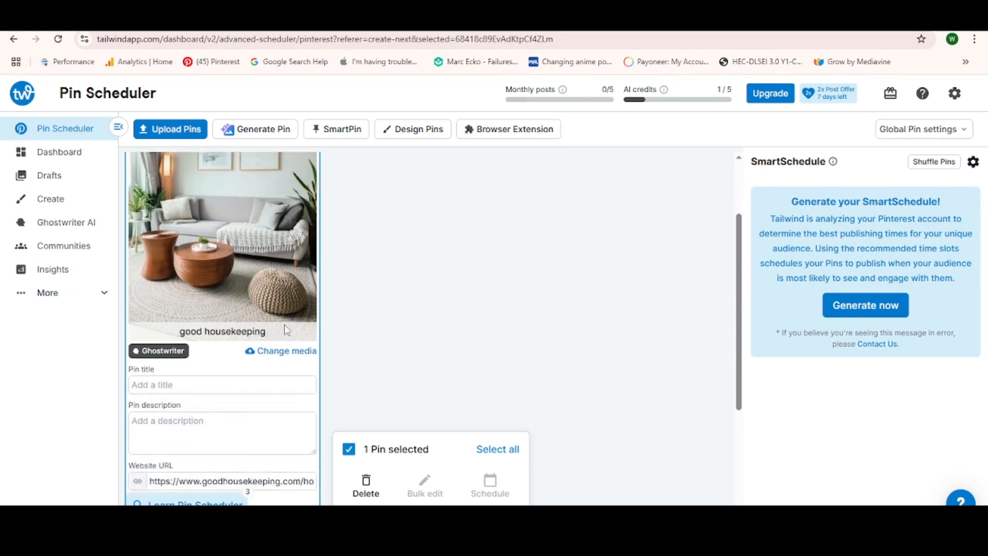
pyautogui.click(159, 339)
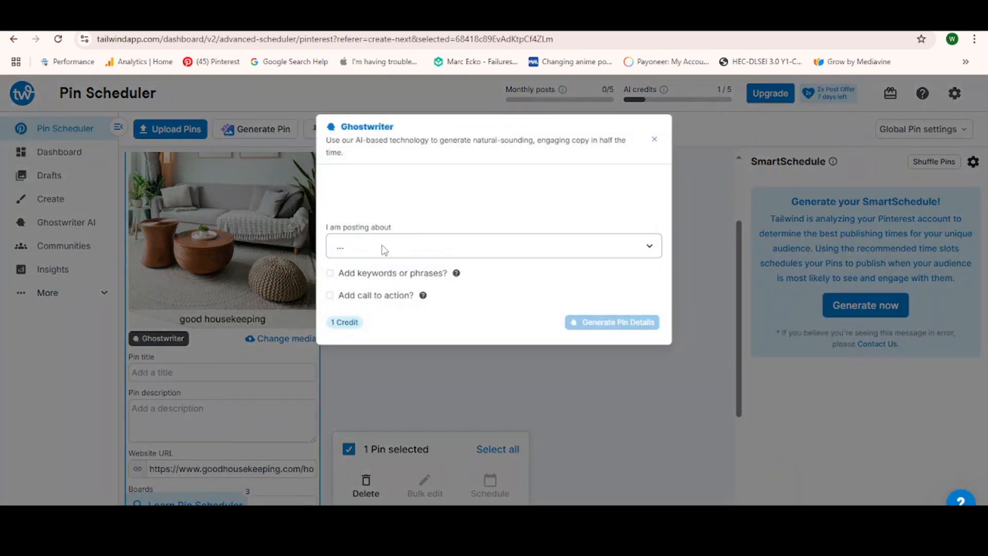
pyautogui.click(384, 249)
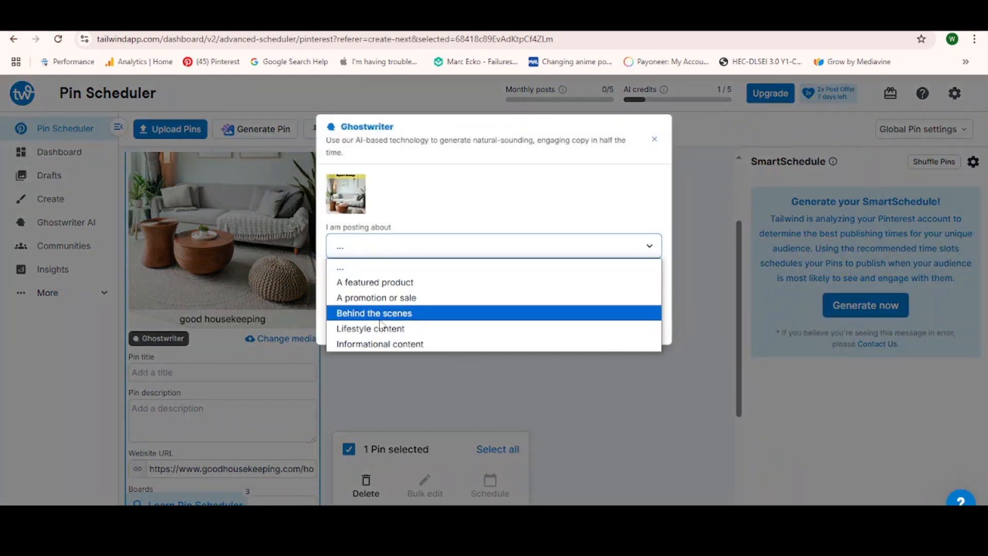
pyautogui.click(379, 343)
pyautogui.click(410, 293)
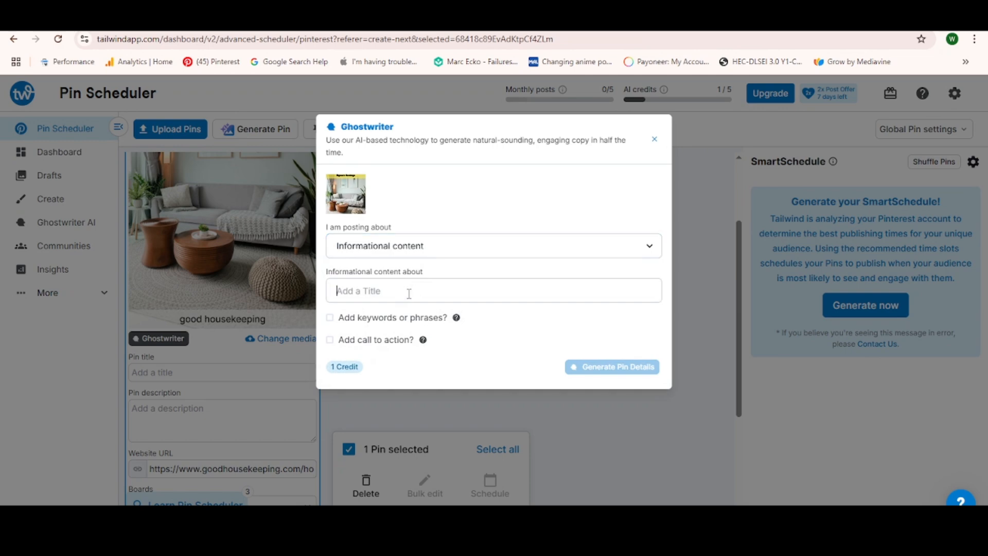
# - Try the keywords and call-to-action options in Ghostwriter, leaving only the call to action enabled
pyautogui.click(330, 319)
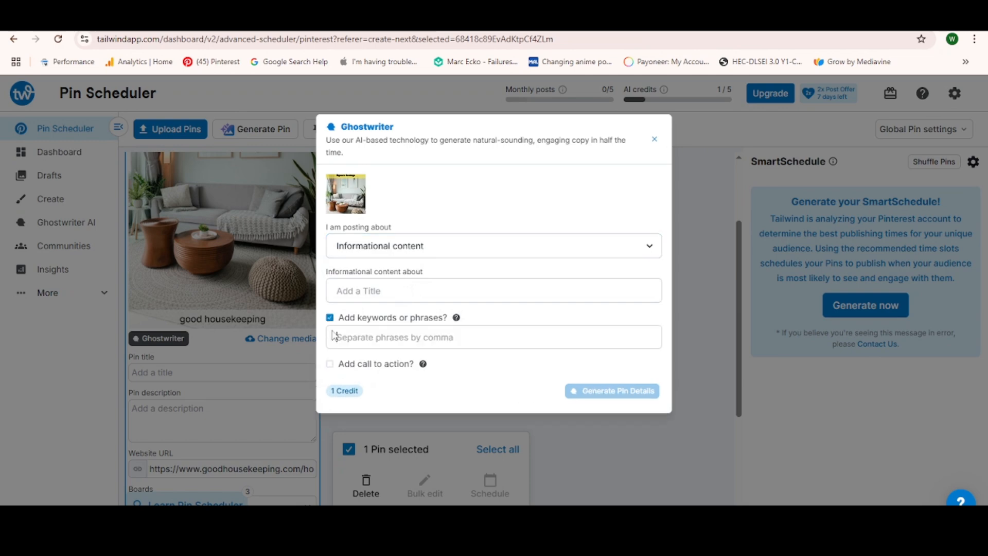
pyautogui.click(330, 365)
pyautogui.click(330, 317)
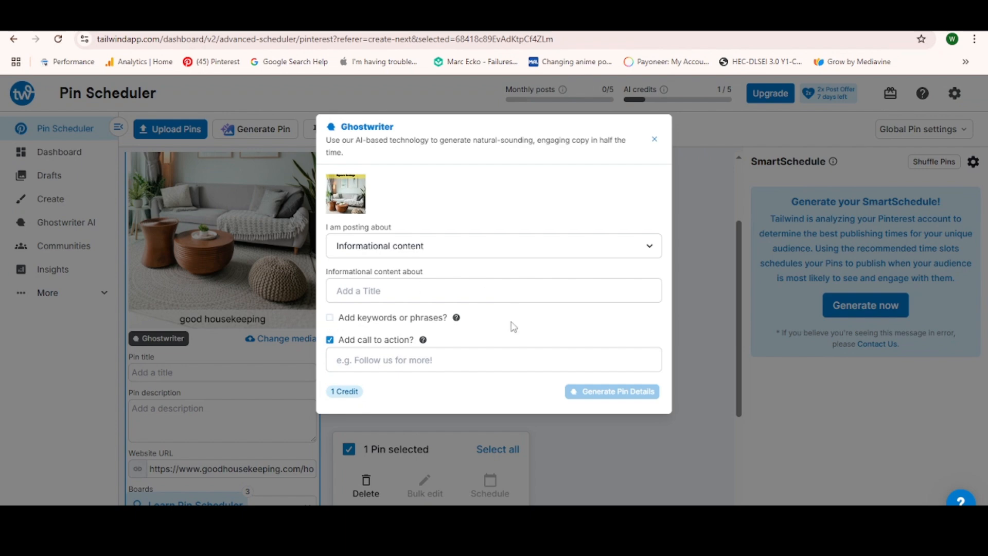
# - Copy the Good Housekeeping headline "65 Dreamy Bedroom Ideas to Inspire a Cozy Retreat — No Matter How Small" into Ghostwriter's informational content title
pyautogui.click(206, 20)
pyautogui.scroll(7, 400, 366)
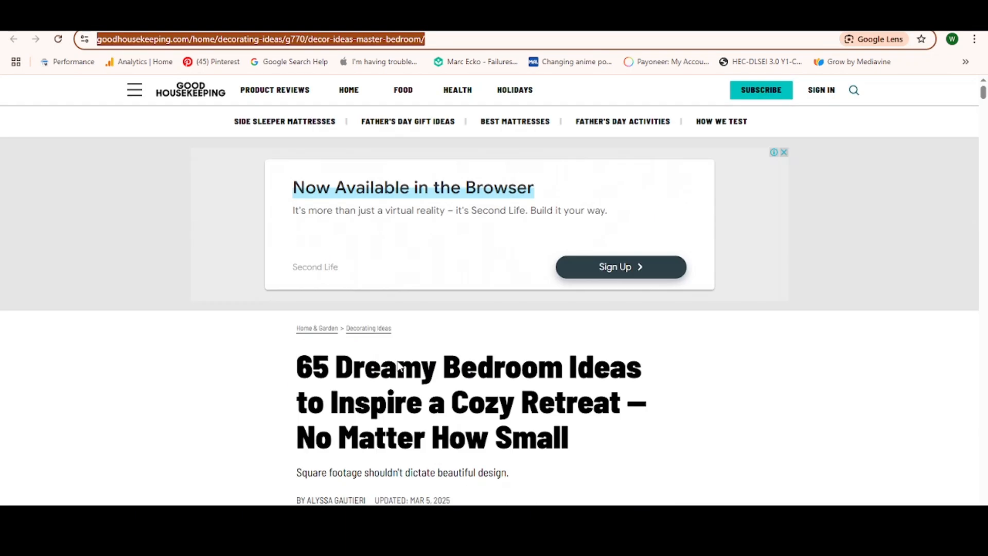
pyautogui.tripleClick(442, 408)
pyautogui.hotkey('ctrl', 'c')
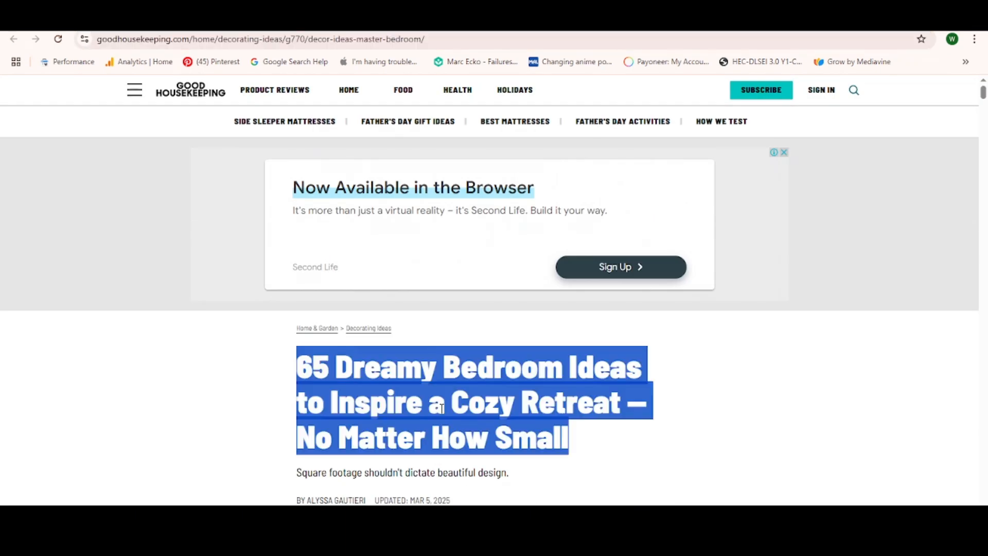
pyautogui.click(263, 19)
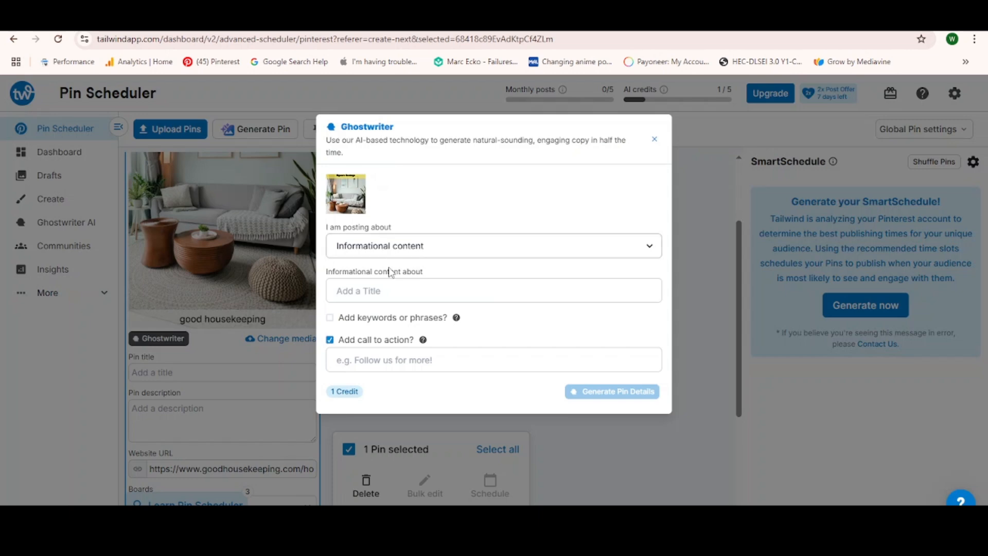
pyautogui.click(383, 289)
pyautogui.hotkey('ctrl', 'v')
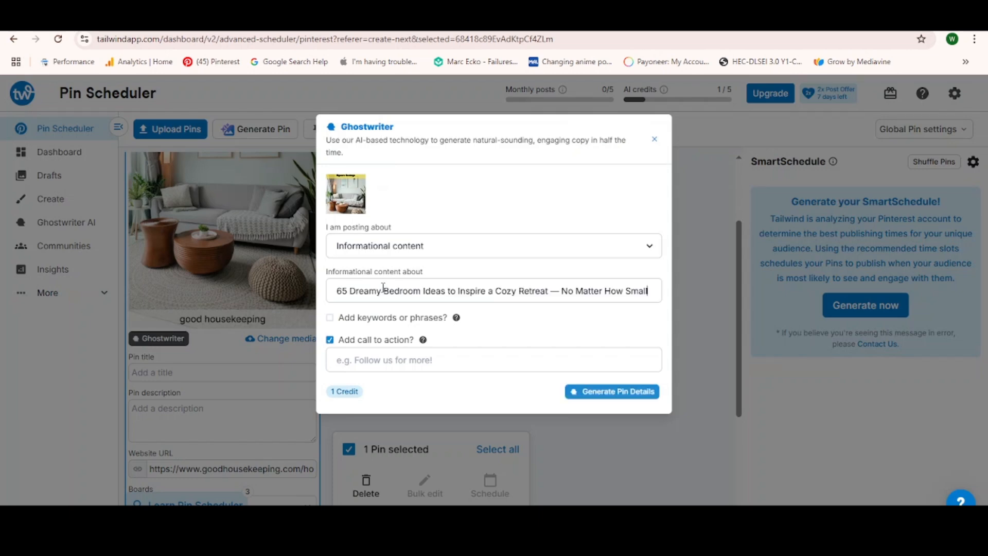
# - Generate the pin details with Ghostwriter, disable the call to action, and save the first suggested title and description
pyautogui.click(613, 396)
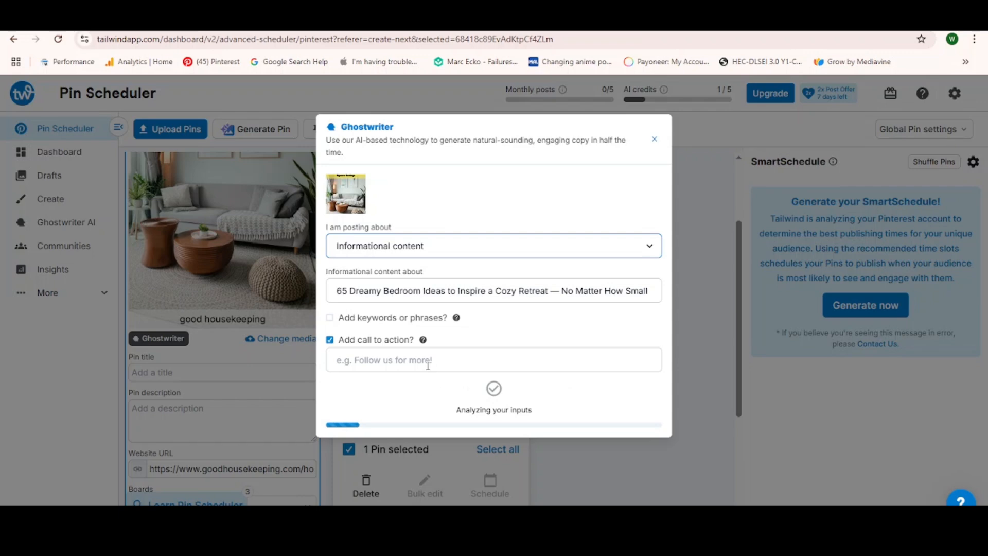
pyautogui.click(330, 340)
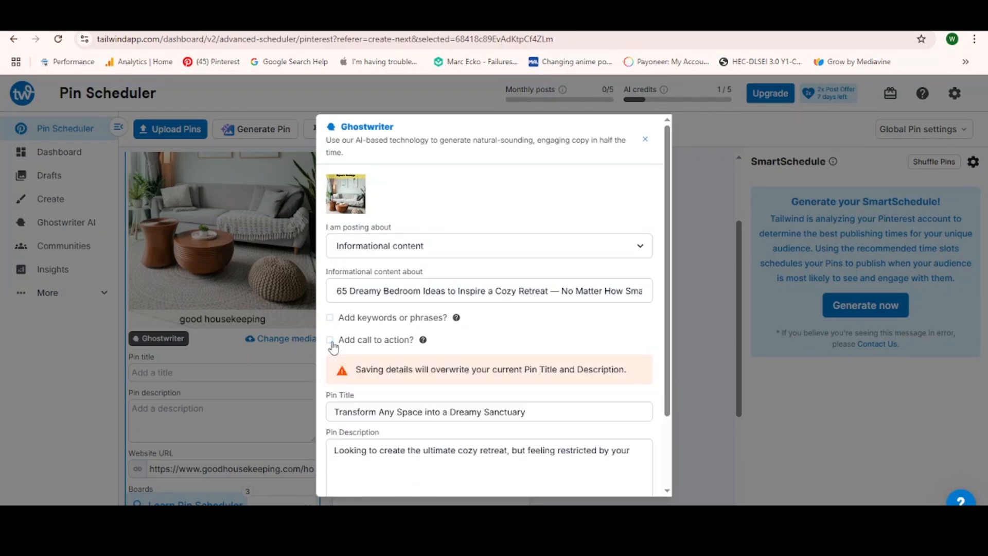
pyautogui.scroll(-2, 464, 381)
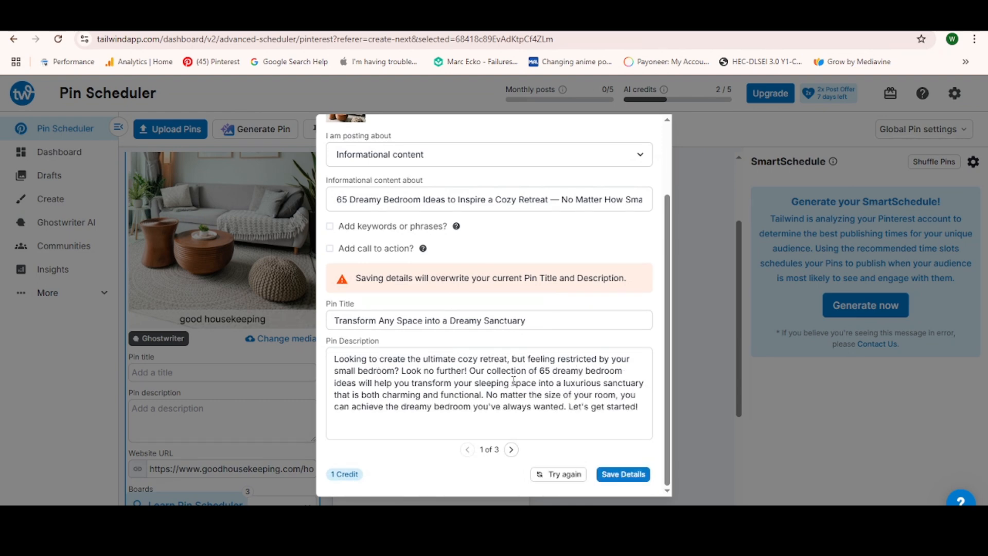
pyautogui.click(622, 473)
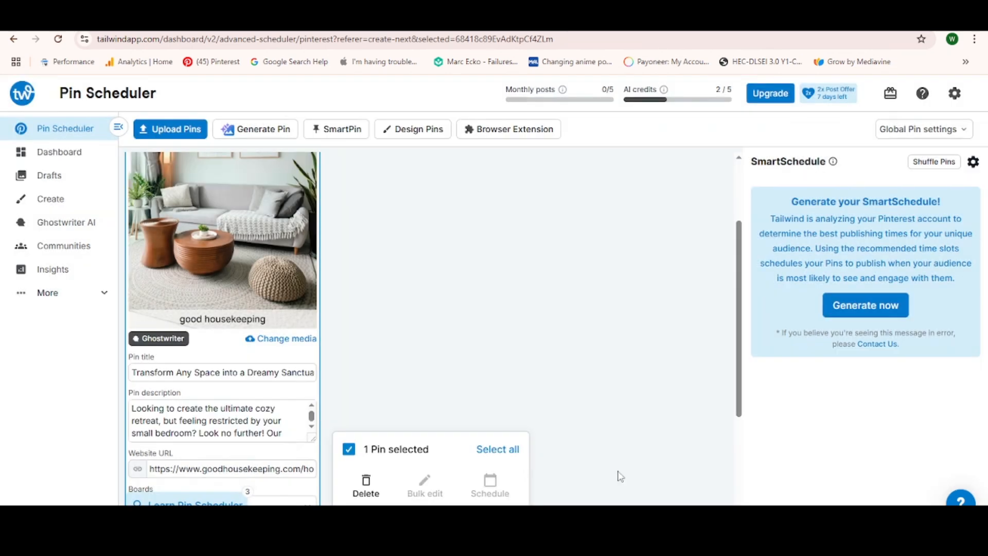
# - Assign the pin to the Fishing | Fishing Tips board
pyautogui.scroll(-3, 270, 447)
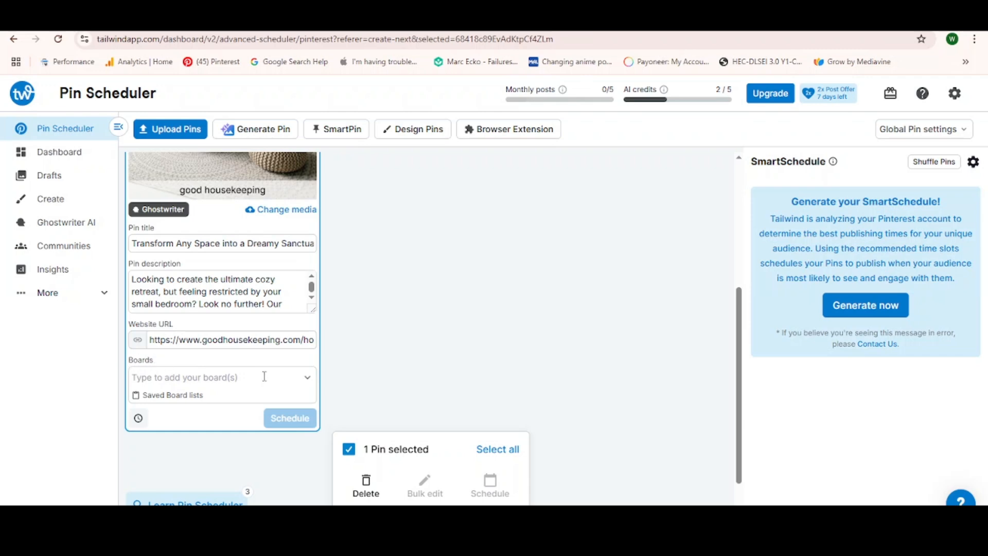
pyautogui.click(285, 385)
pyautogui.scroll(-2, 241, 440)
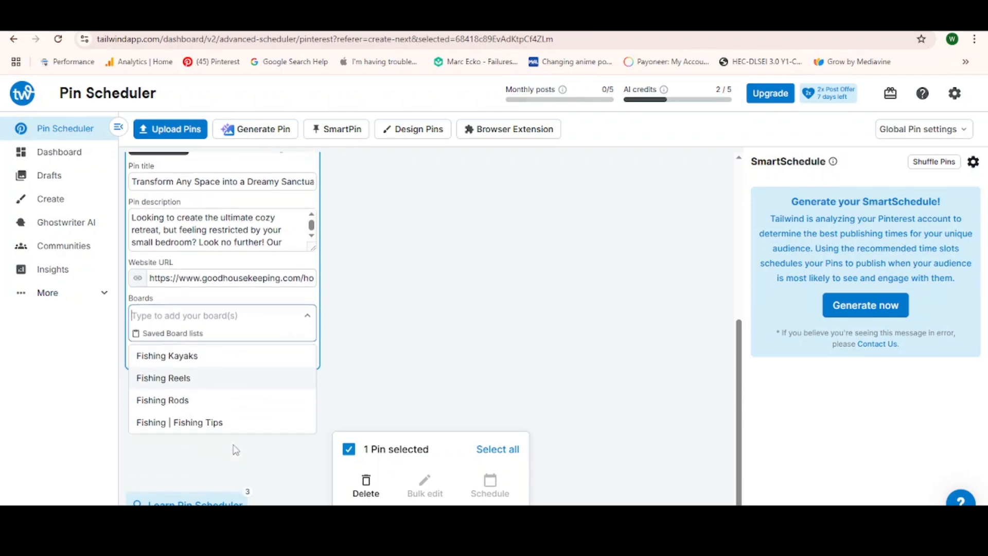
pyautogui.click(206, 414)
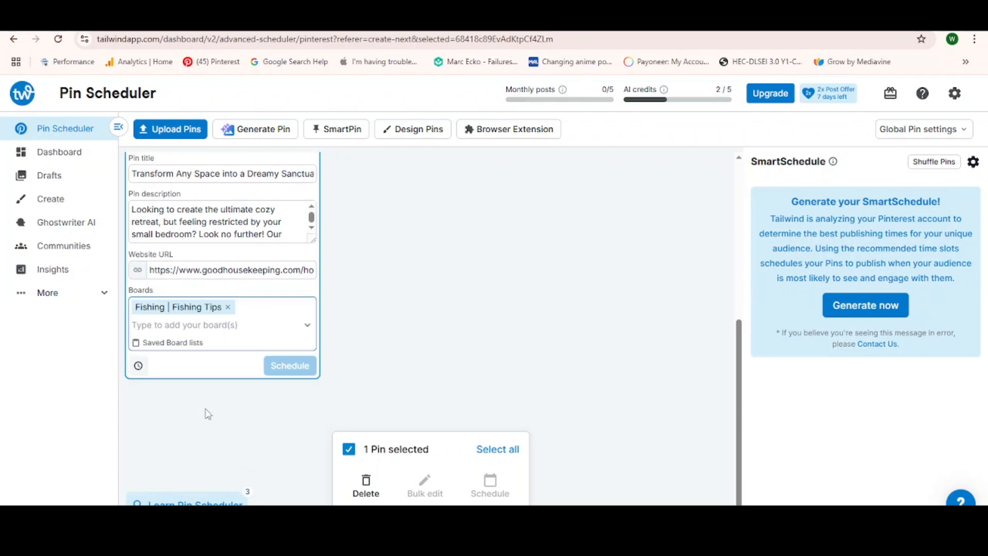
# - Schedule the pin for a custom time of June 26, 2025 at 05:36 PM
pyautogui.click(138, 365)
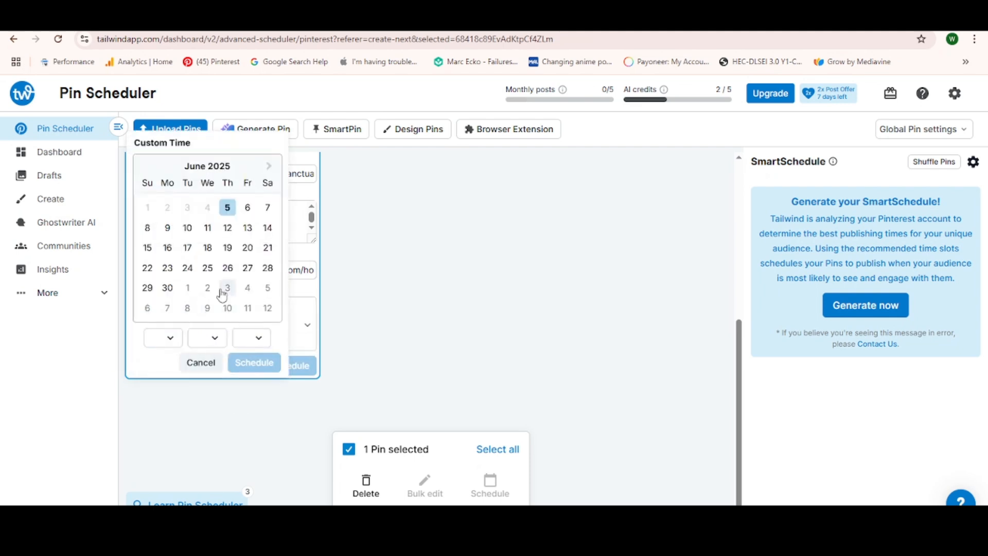
pyautogui.click(227, 268)
pyautogui.click(202, 339)
pyautogui.scroll(-10, 202, 257)
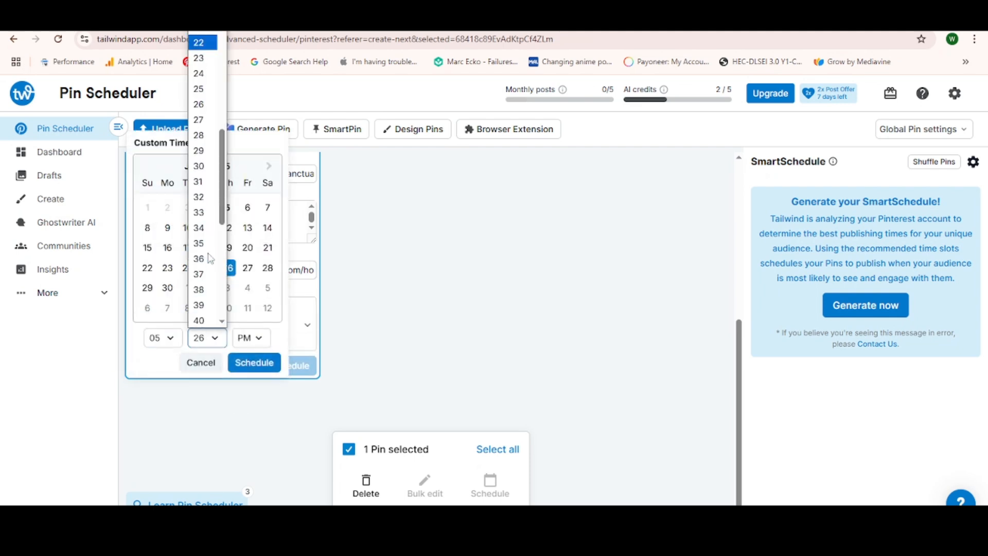
pyautogui.click(201, 256)
pyautogui.click(266, 367)
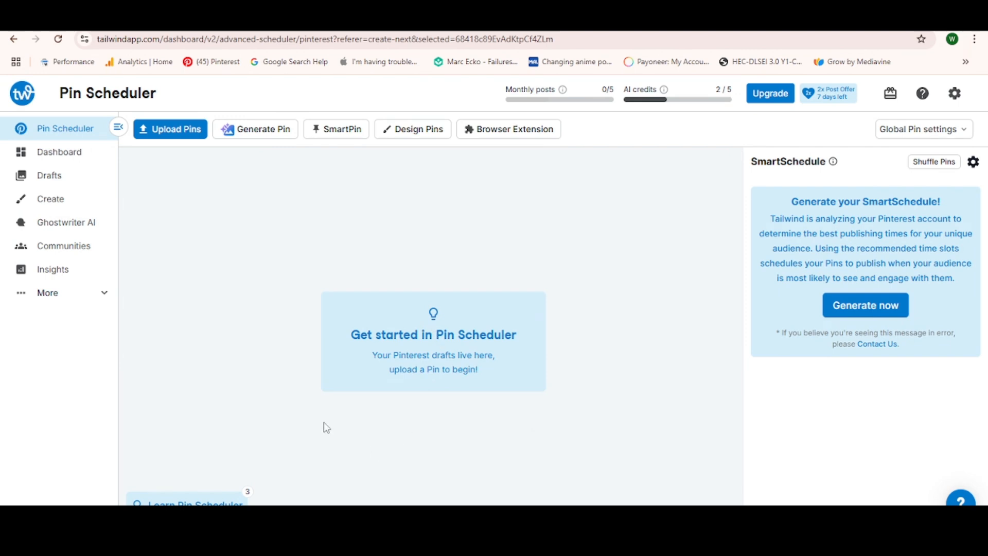
# - Open the pin-from-URL generator and copy the address of IKEA's bedroom gallery page from the "bedroom decor ideas" search results
pyautogui.click(264, 135)
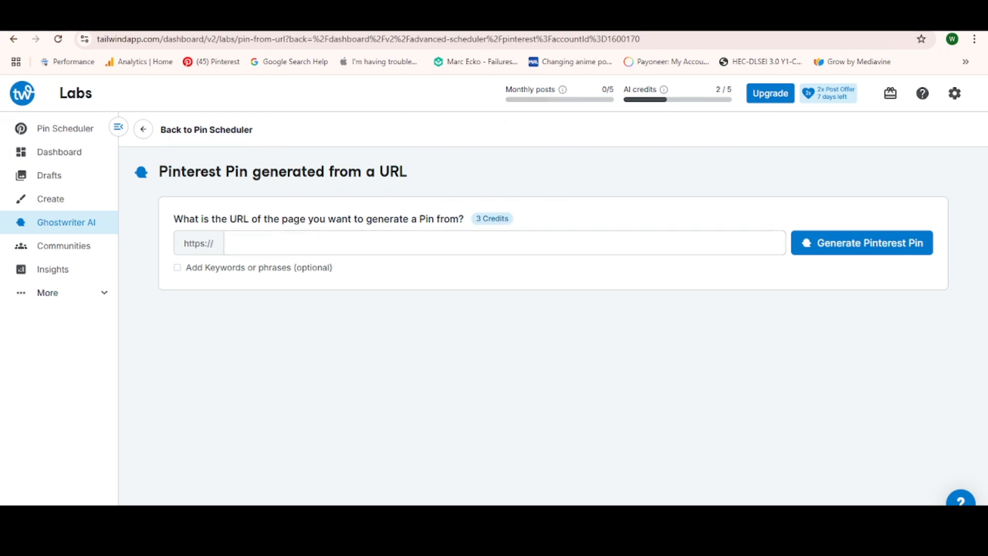
pyautogui.click(453, 21)
pyautogui.scroll(-15, 341, 329)
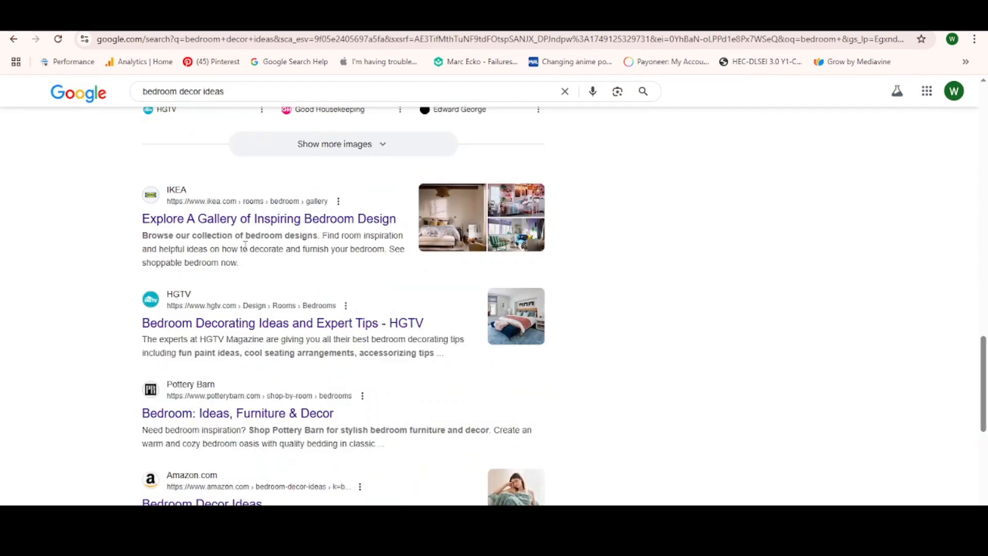
pyautogui.rightClick(241, 223)
pyautogui.click(282, 237)
pyautogui.click(345, 36)
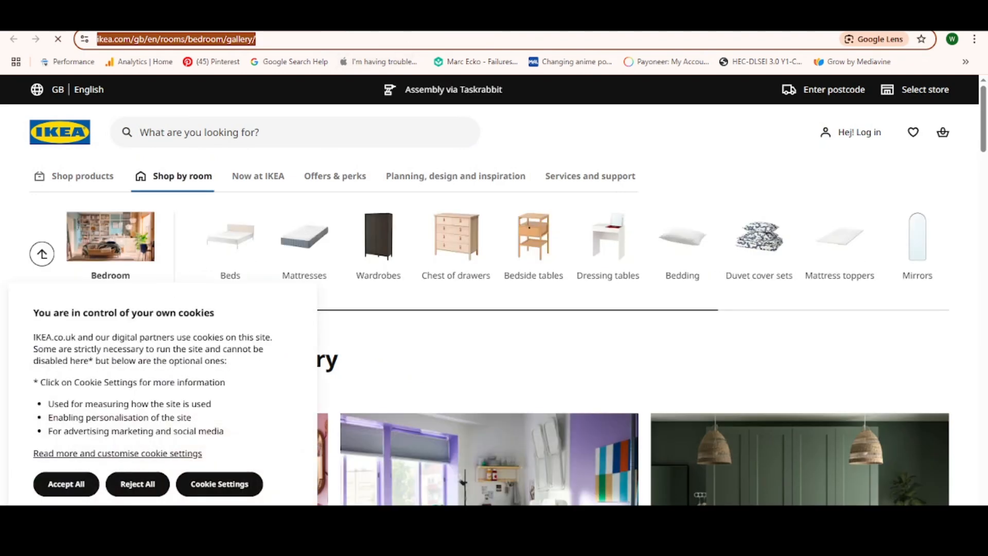
pyautogui.click(247, 21)
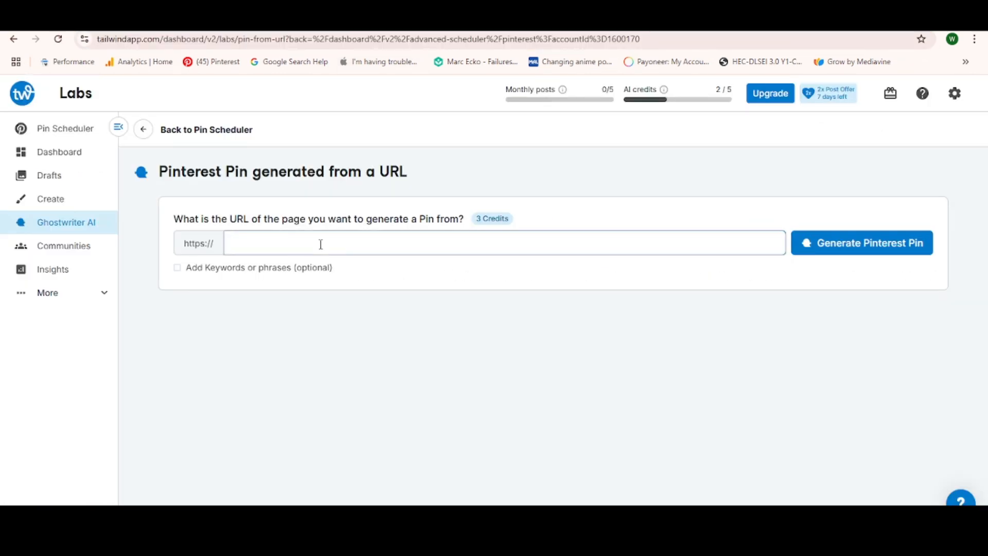
pyautogui.write('www.ikea.com/gb/en/rooms/bedroom/gallery/')
pyautogui.click(840, 251)
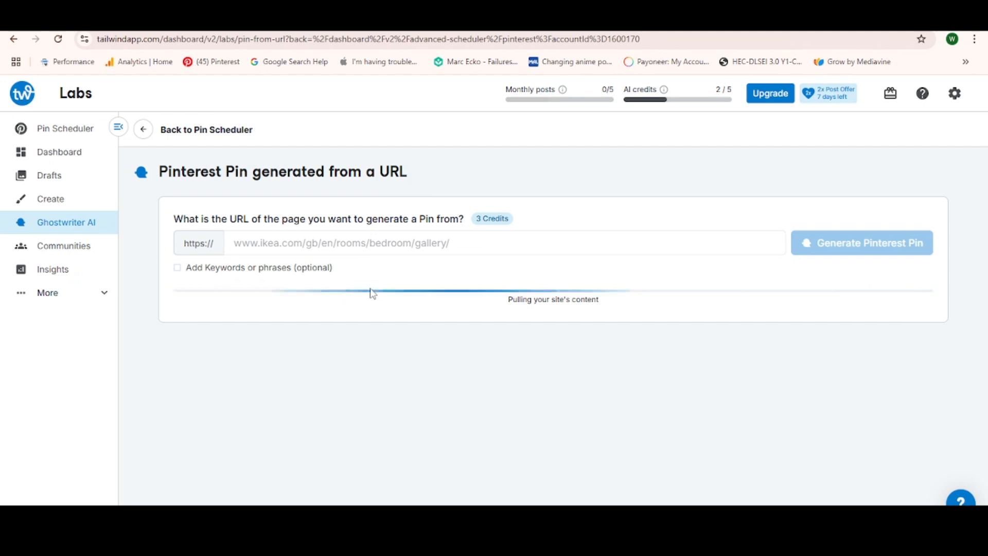
pyautogui.moveTo(494, 211)
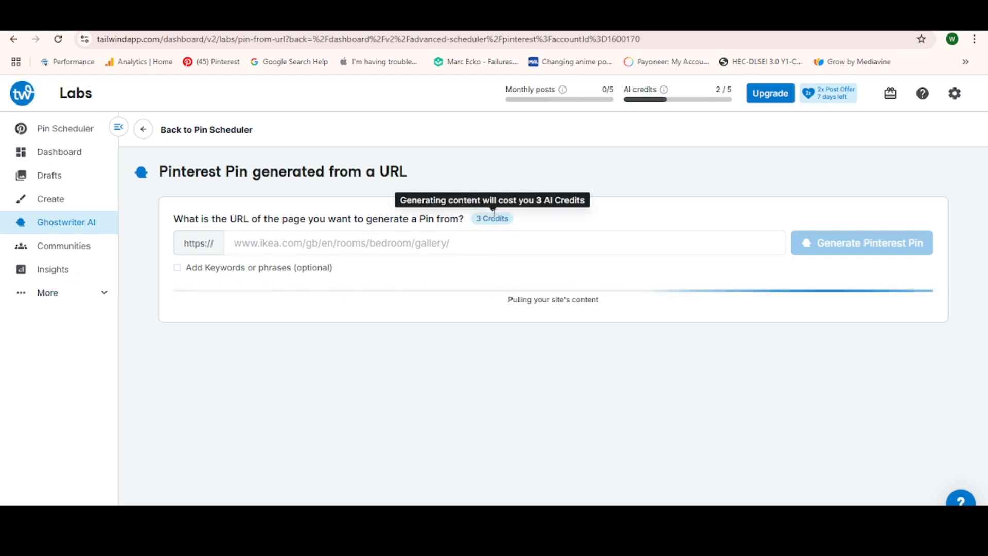
pyautogui.moveTo(613, 92)
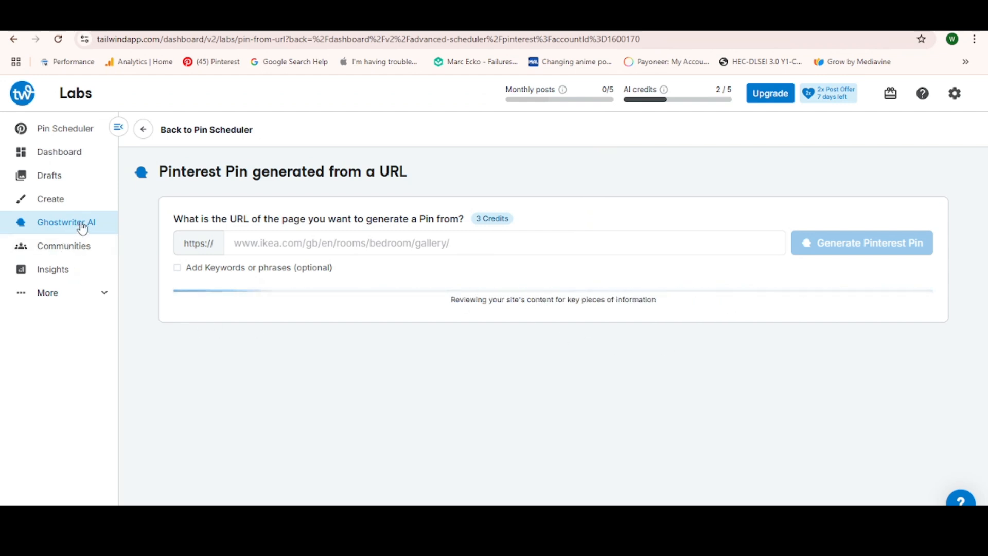
pyautogui.click(144, 134)
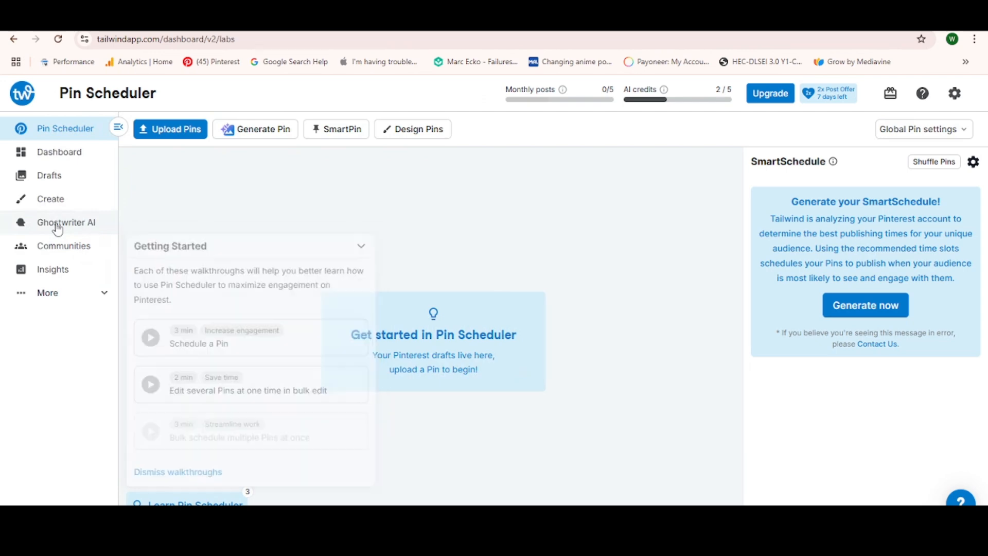
# - Examine the featured and full range of Ghostwriter AI use cases, including the social, video, email, listing and blog generators
pyautogui.click(57, 225)
pyautogui.scroll(-20, 381, 376)
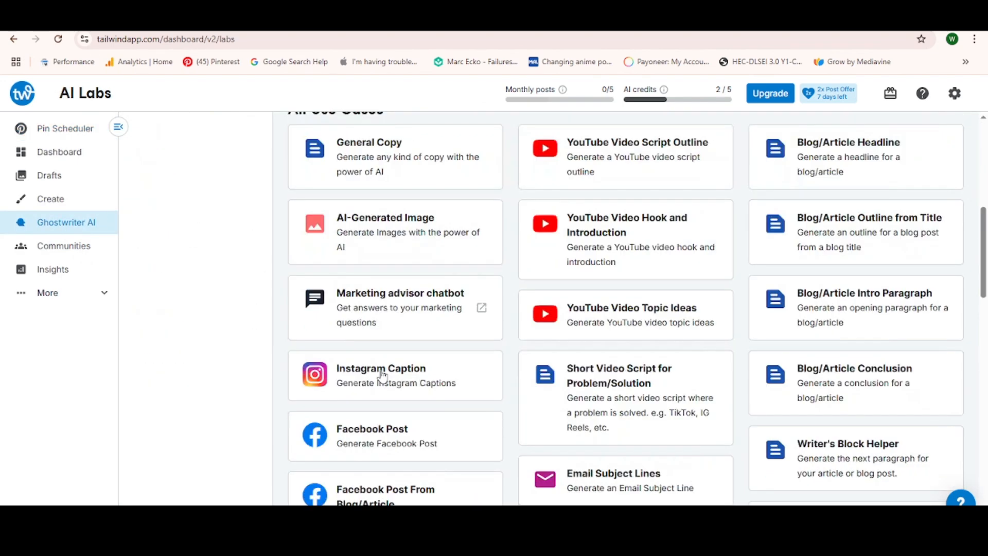
pyautogui.scroll(2, 441, 404)
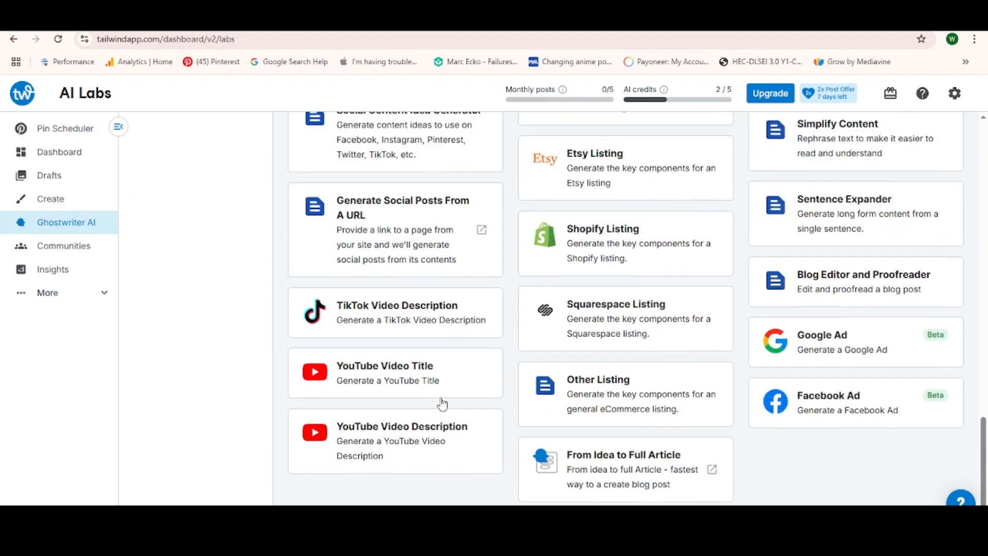
pyautogui.scroll(15, 396, 345)
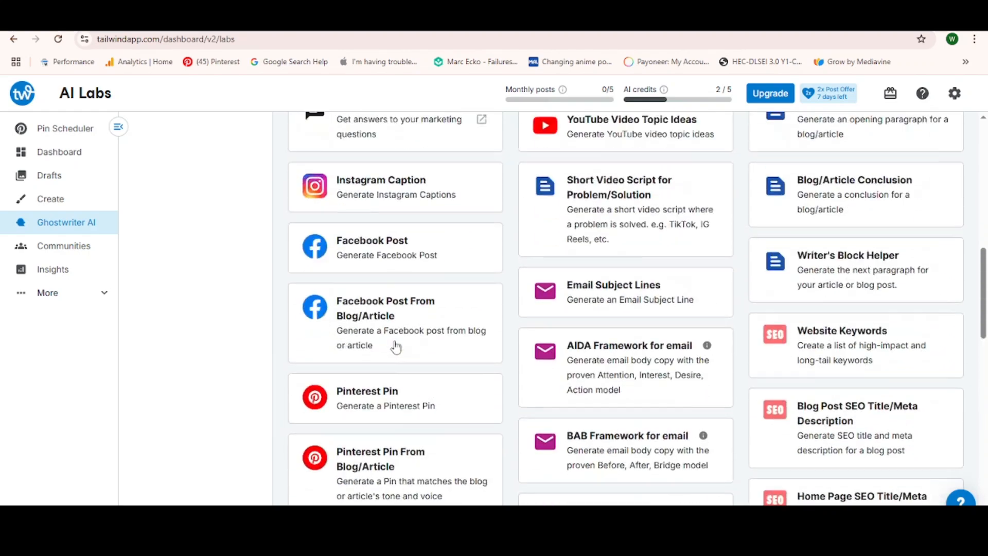
pyautogui.scroll(10, 586, 339)
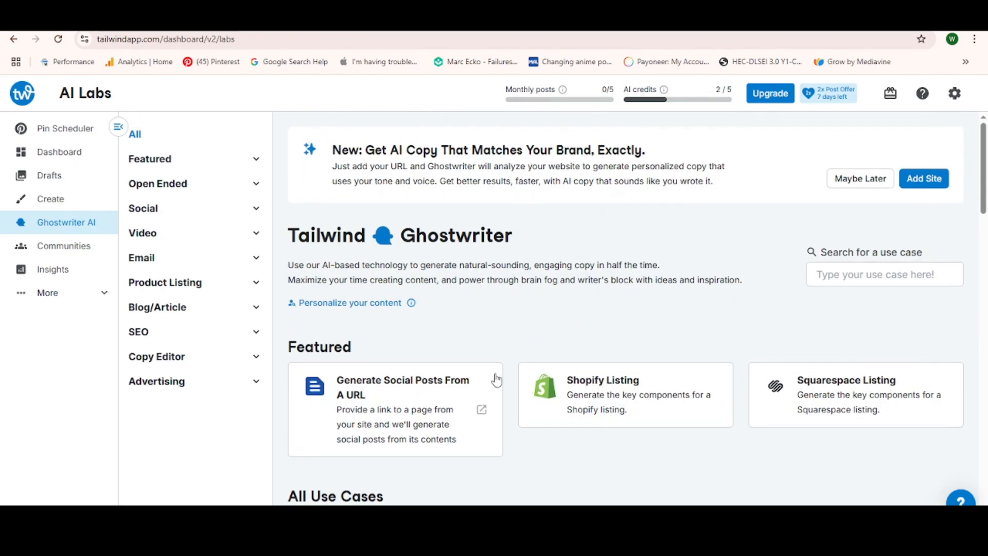
pyautogui.scroll(-2, 643, 412)
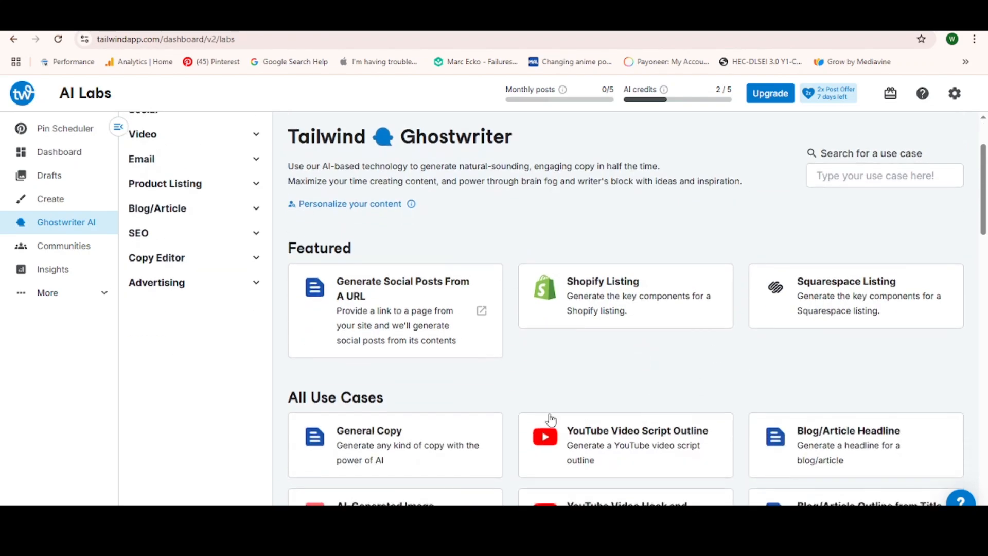
pyautogui.scroll(-3, 551, 419)
pyautogui.scroll(1, 448, 280)
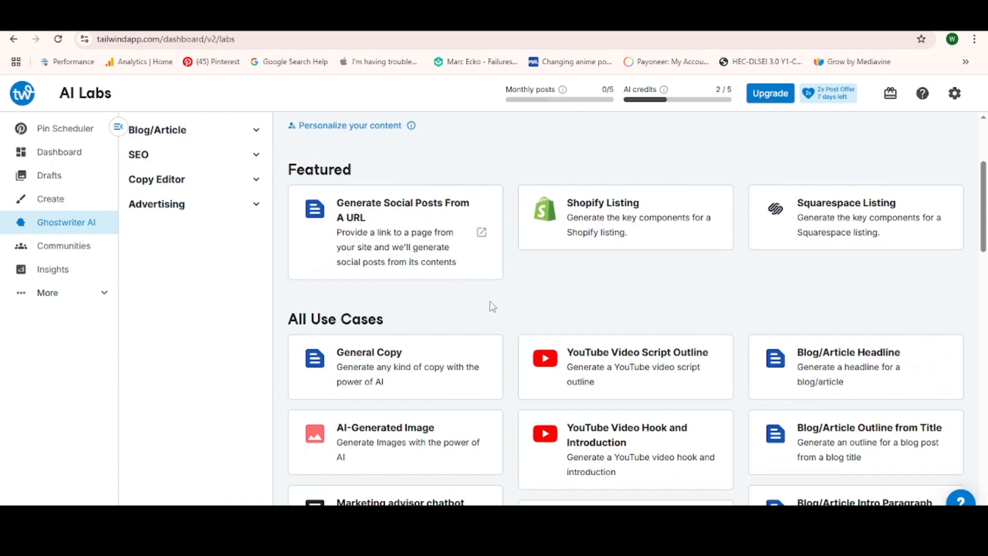
pyautogui.scroll(-5, 492, 306)
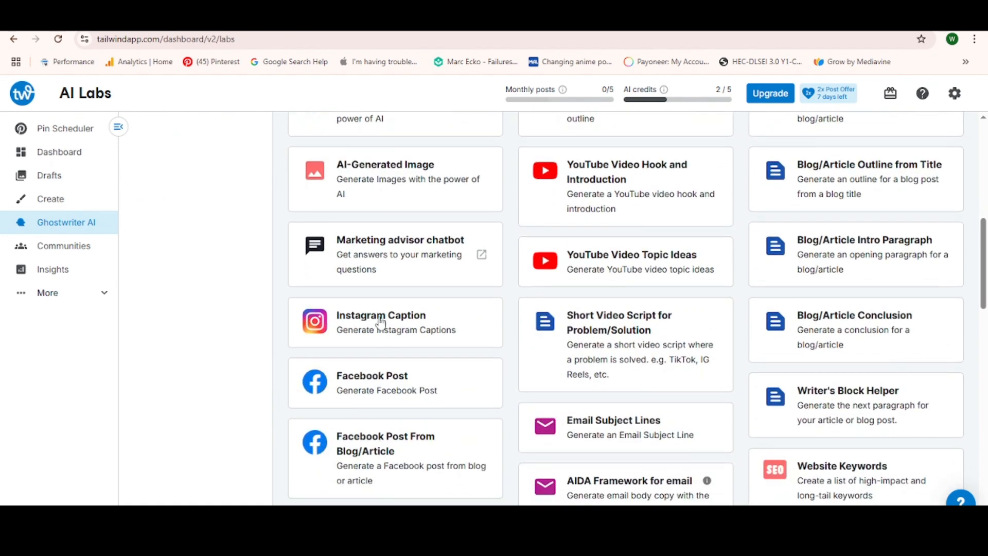
pyautogui.scroll(-4, 391, 318)
pyautogui.scroll(-1, 398, 316)
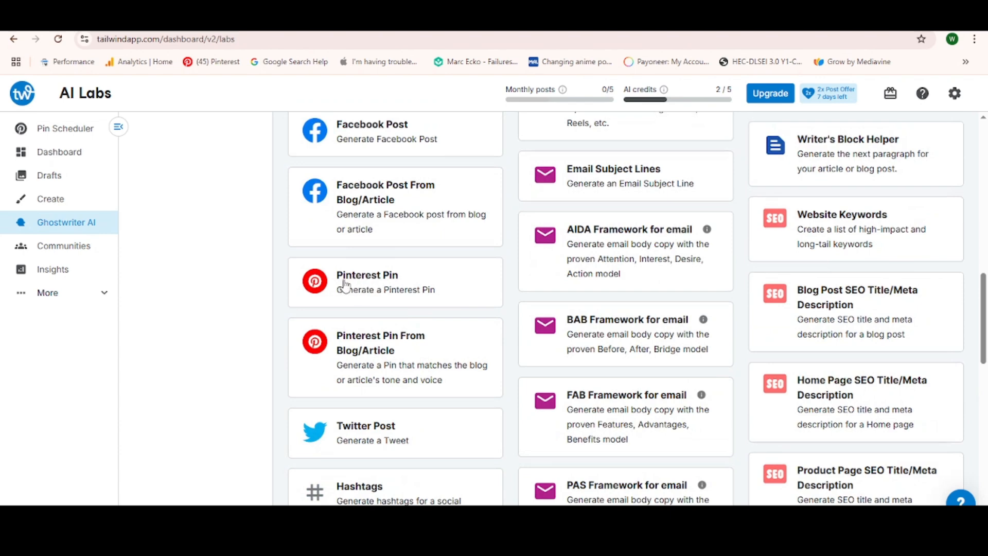
pyautogui.scroll(10, 358, 345)
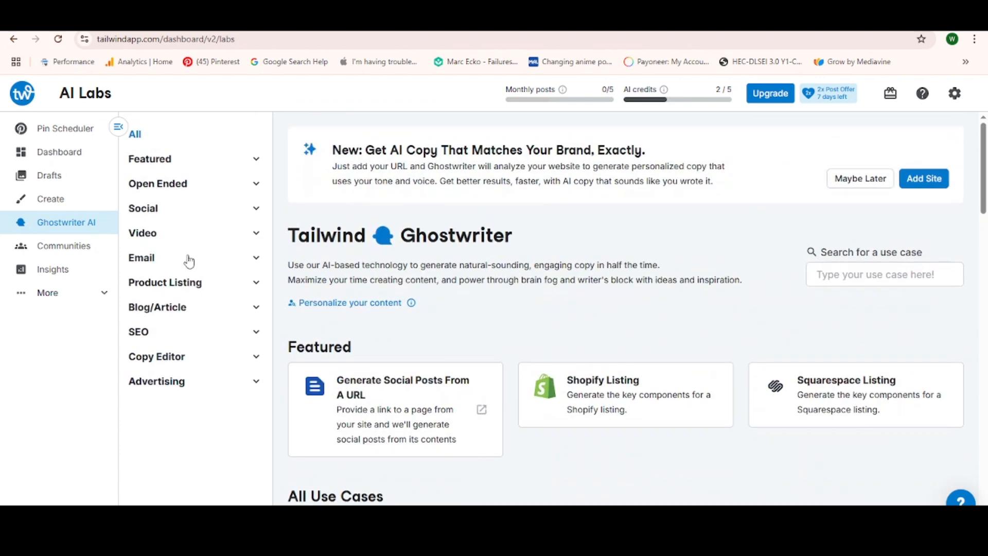